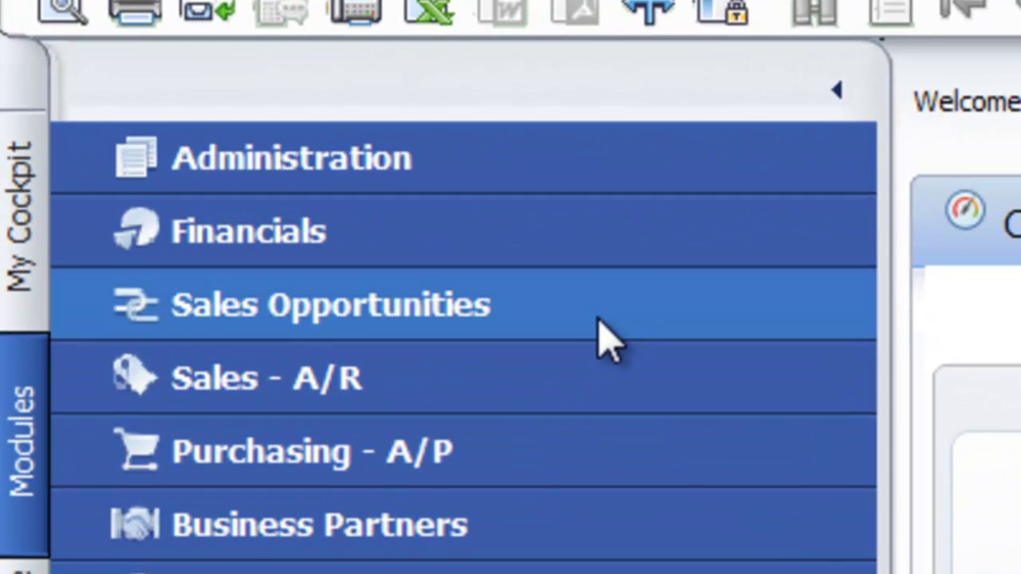
- Start a new sales opportunity and choose Earthshaker Corporation as its business partner
click(598, 321)
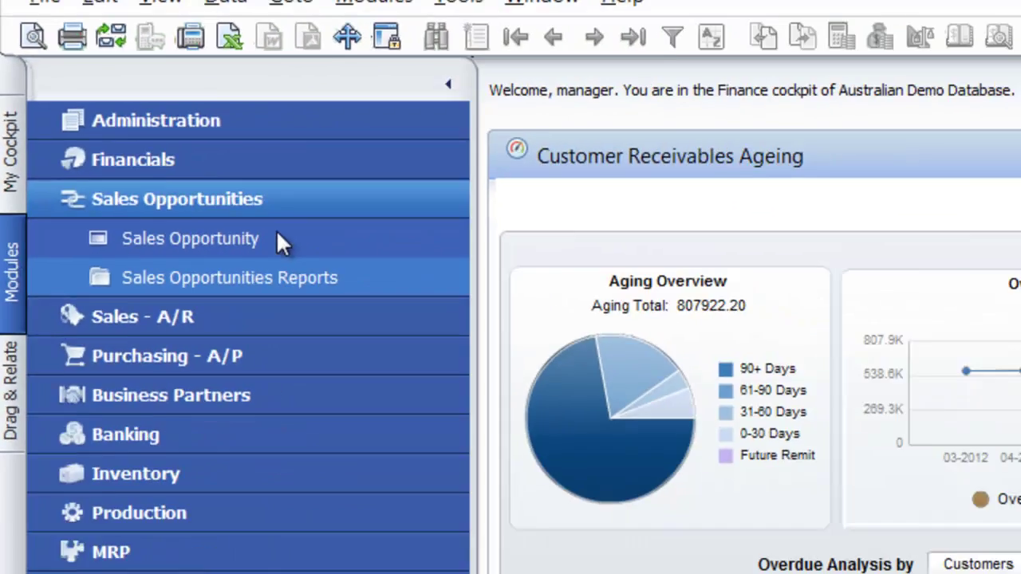
click(277, 238)
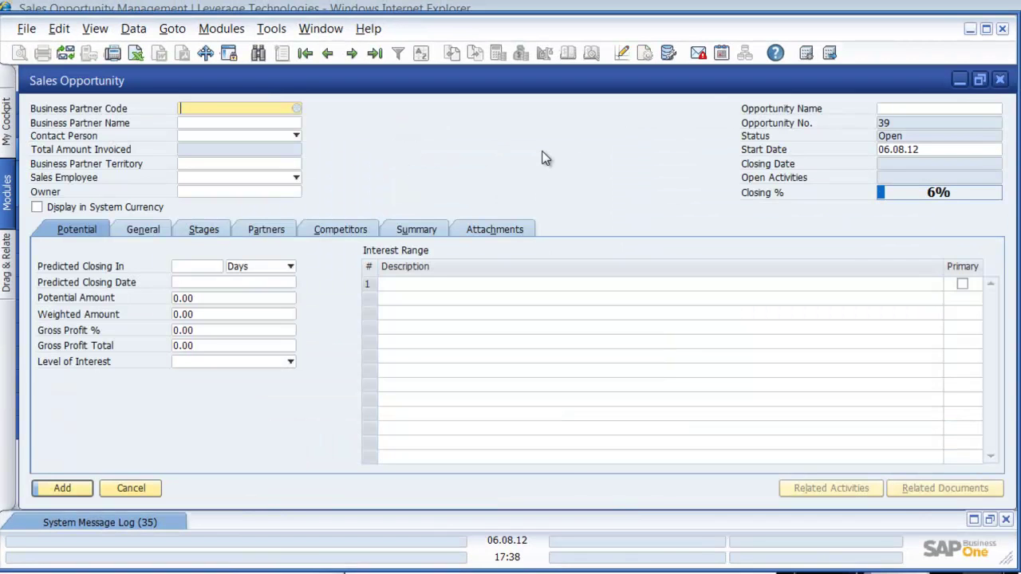
click(293, 110)
click(136, 246)
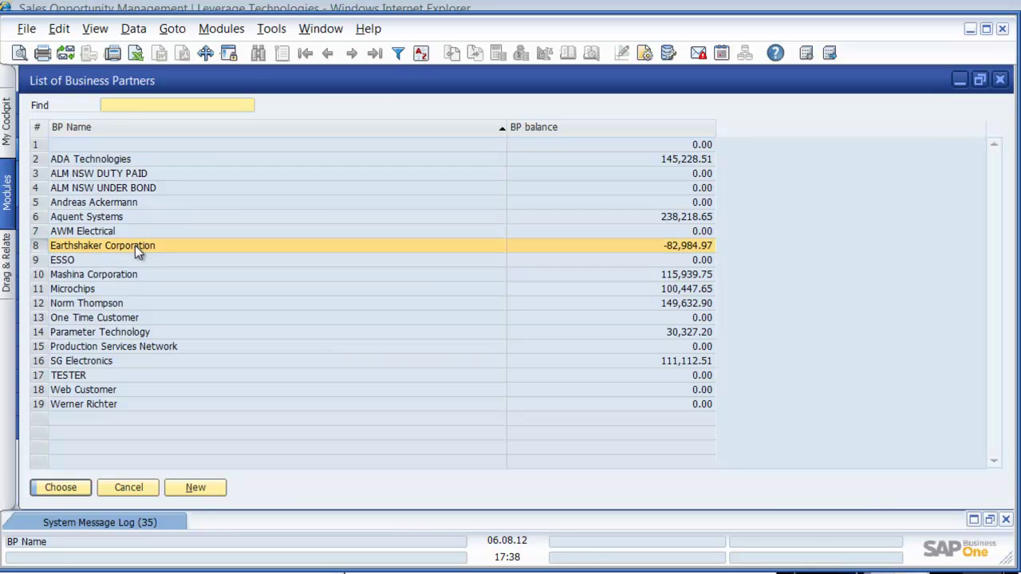
double_click(135, 245)
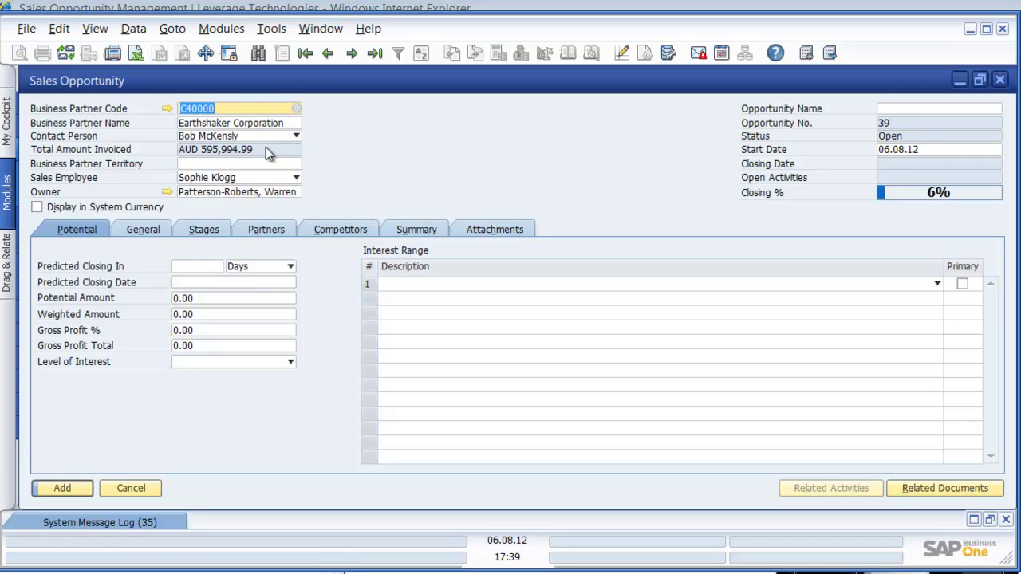
- Examine Earthshaker Corporation's master data and its detailed sales analysis report with the diagram drawn as a line graph
click(167, 110)
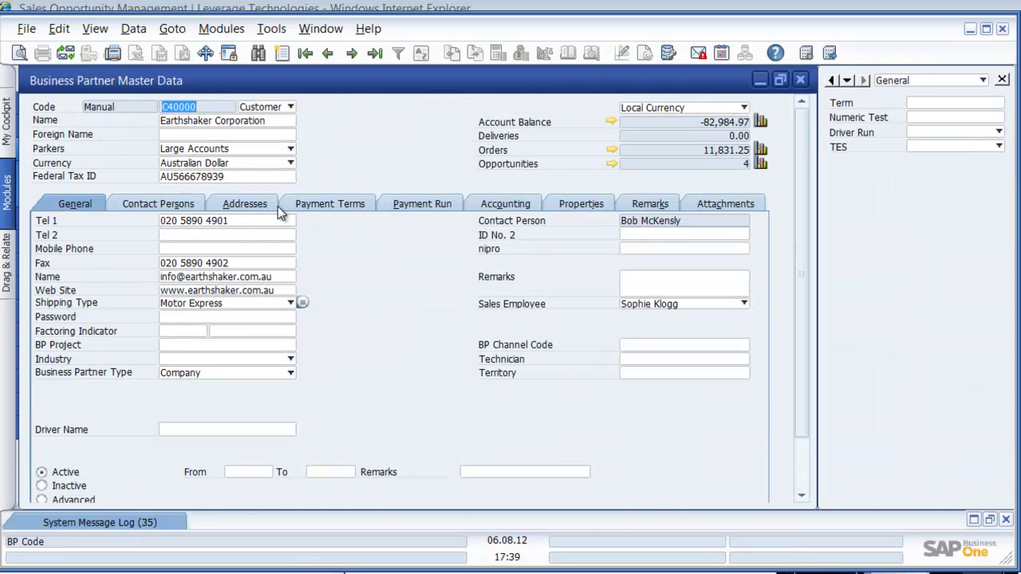
click(761, 123)
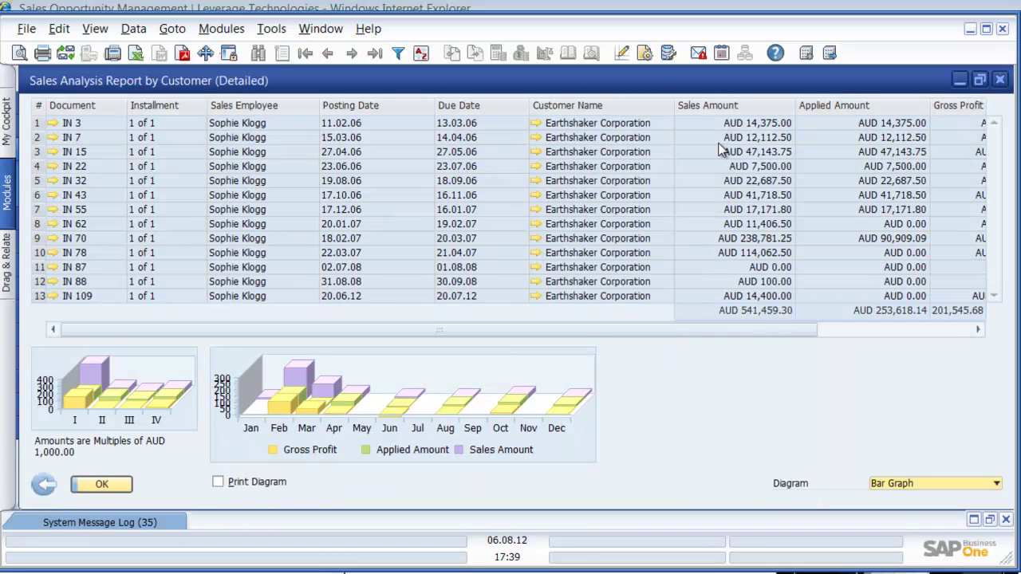
click(919, 484)
click(908, 441)
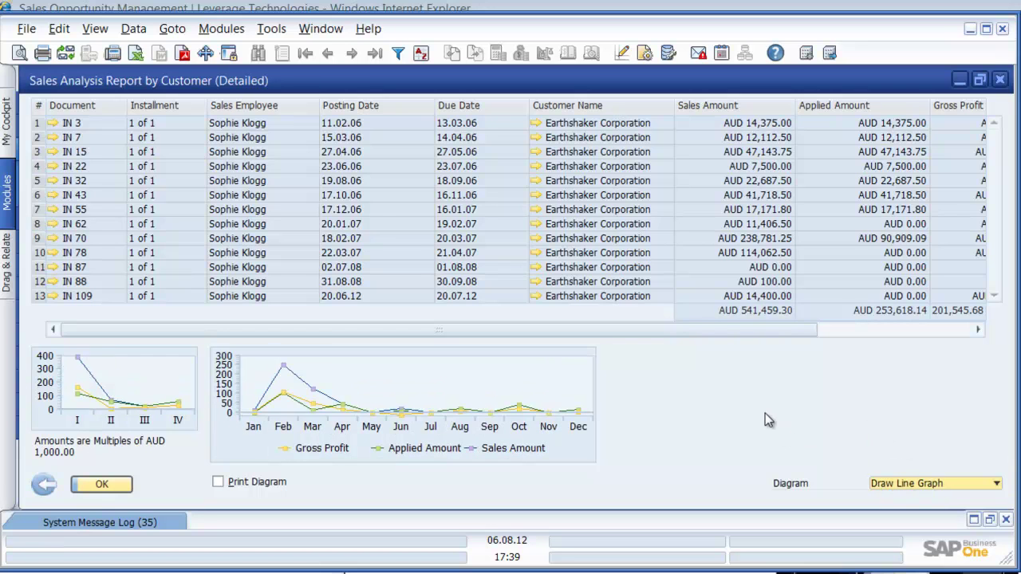
click(1001, 81)
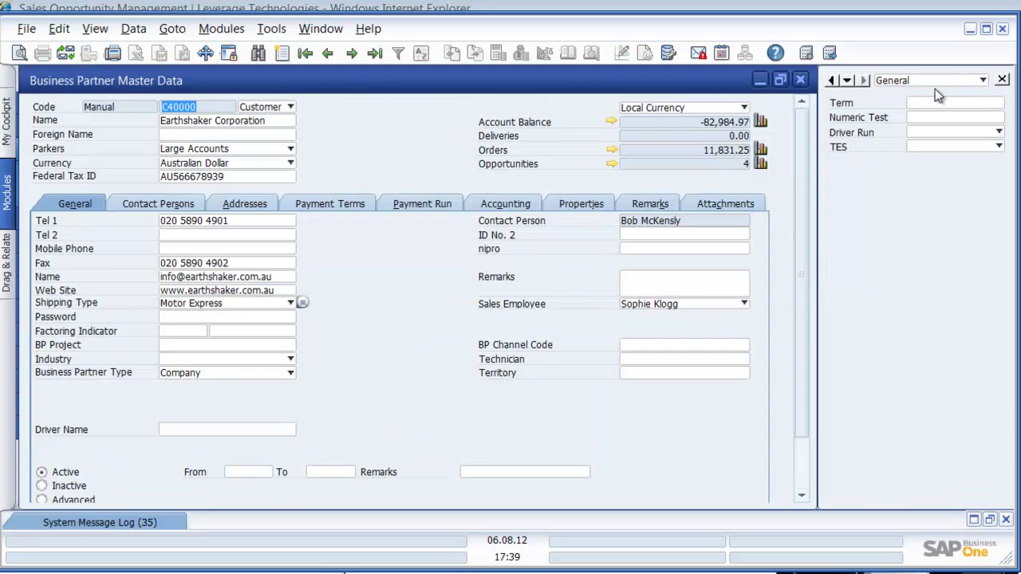
click(802, 81)
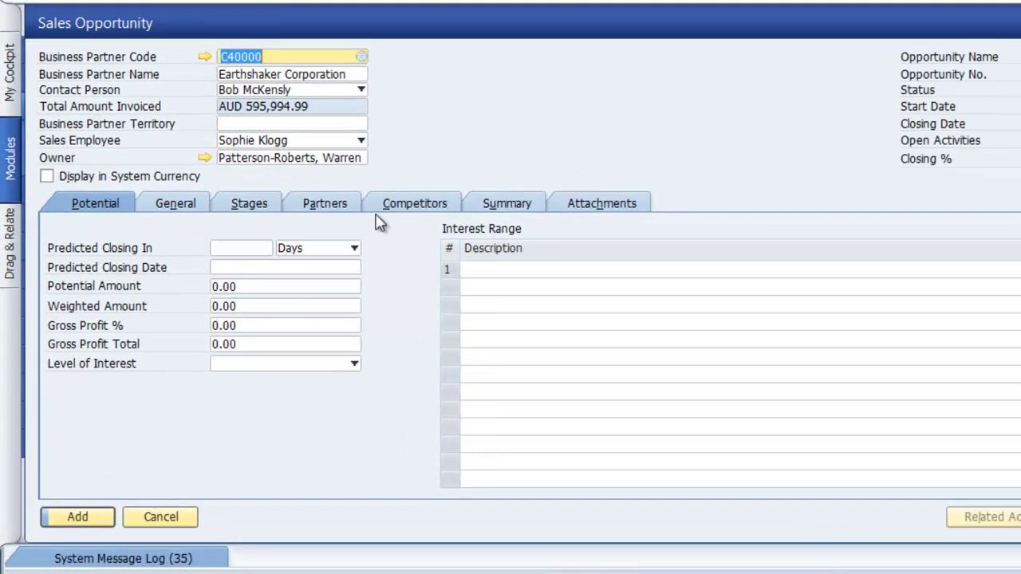
- Set the opportunity's predicted closing to 2 months and its potential amount to 25,000
click(211, 268)
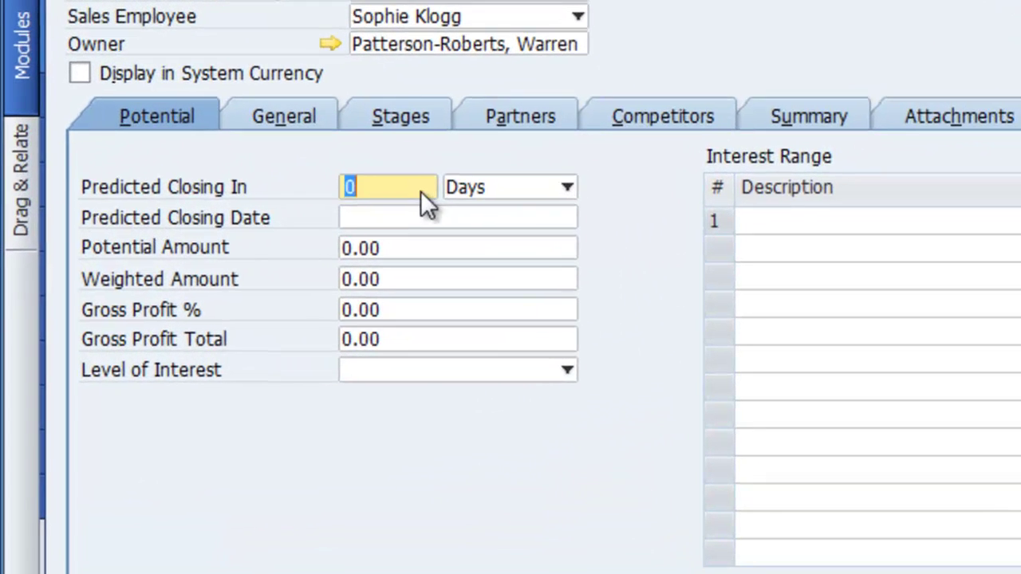
text(2)
click(519, 186)
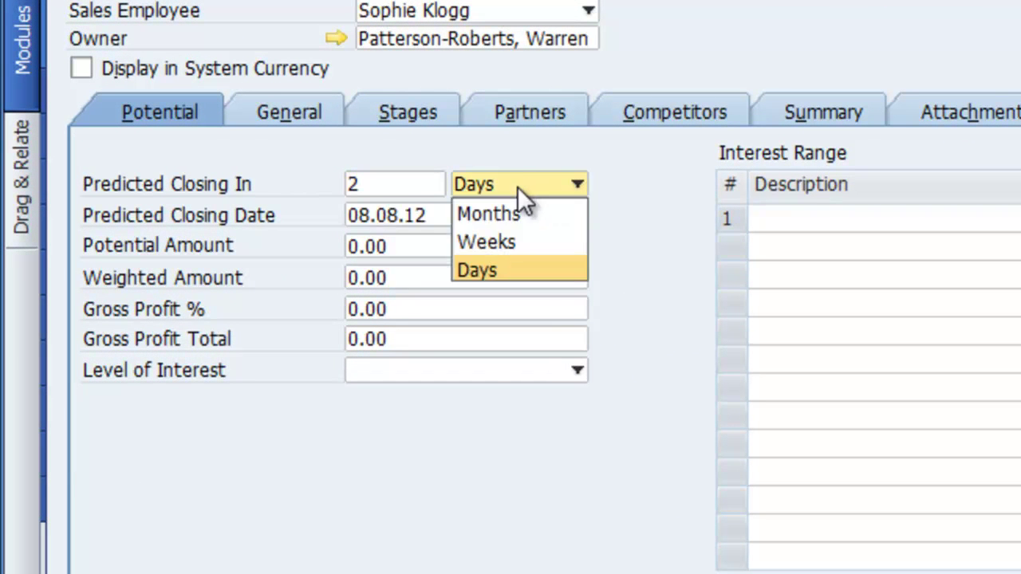
click(498, 215)
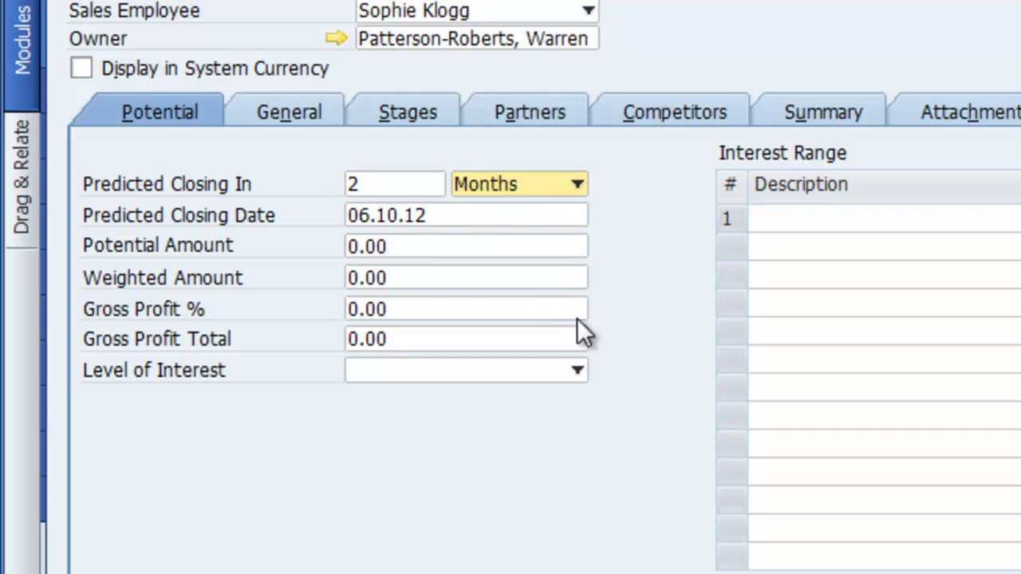
click(410, 252)
text(2)
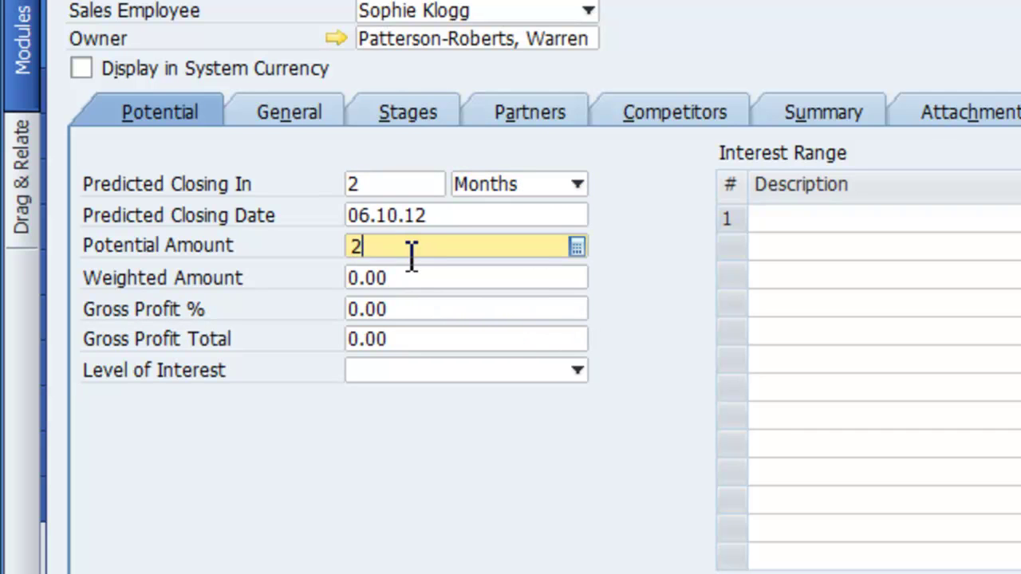
text(5,000)
key(Tab)
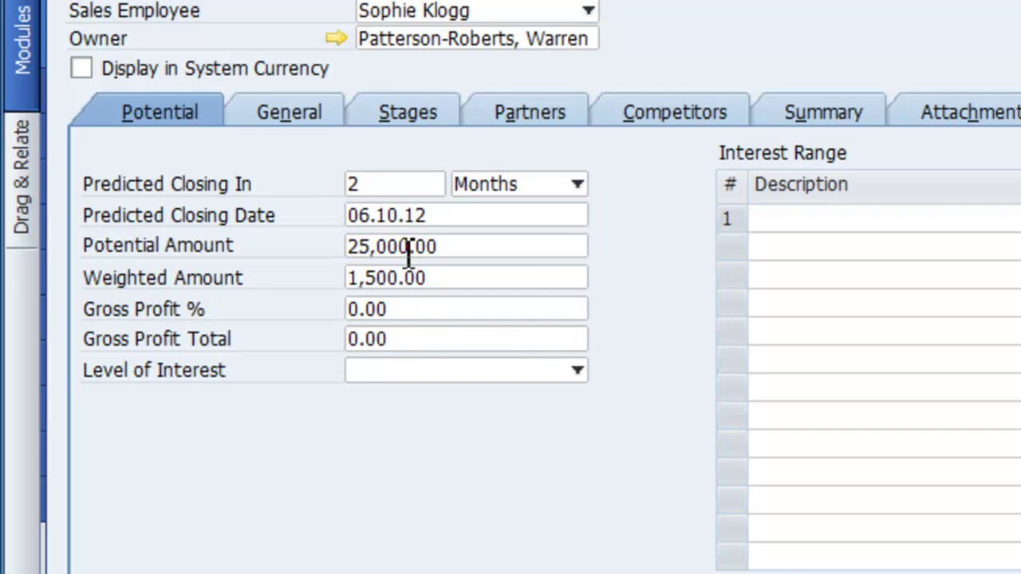
- Set the opportunity's gross profit to 15% and its level of interest to High
click(395, 313)
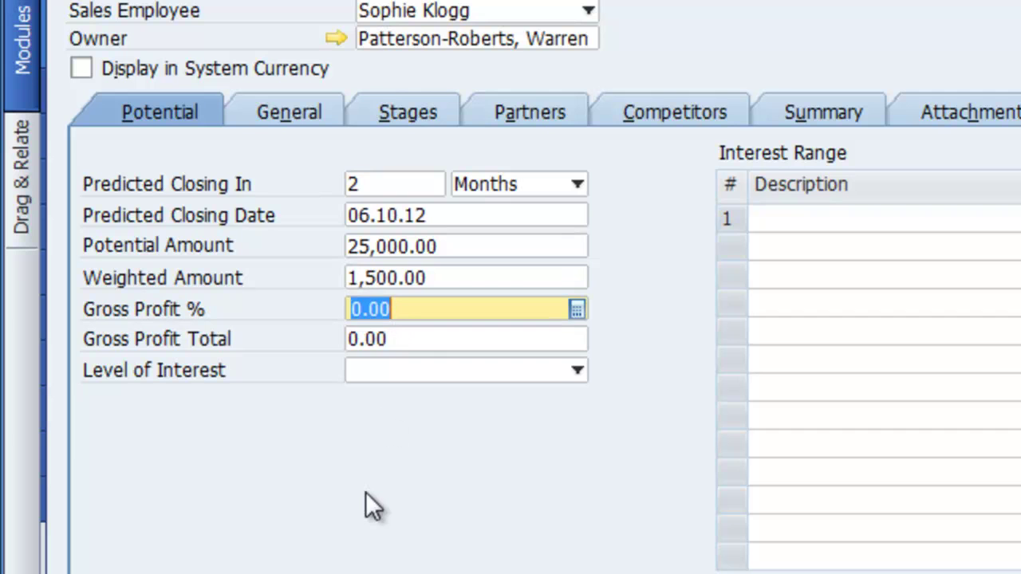
text(15)
key(Tab)
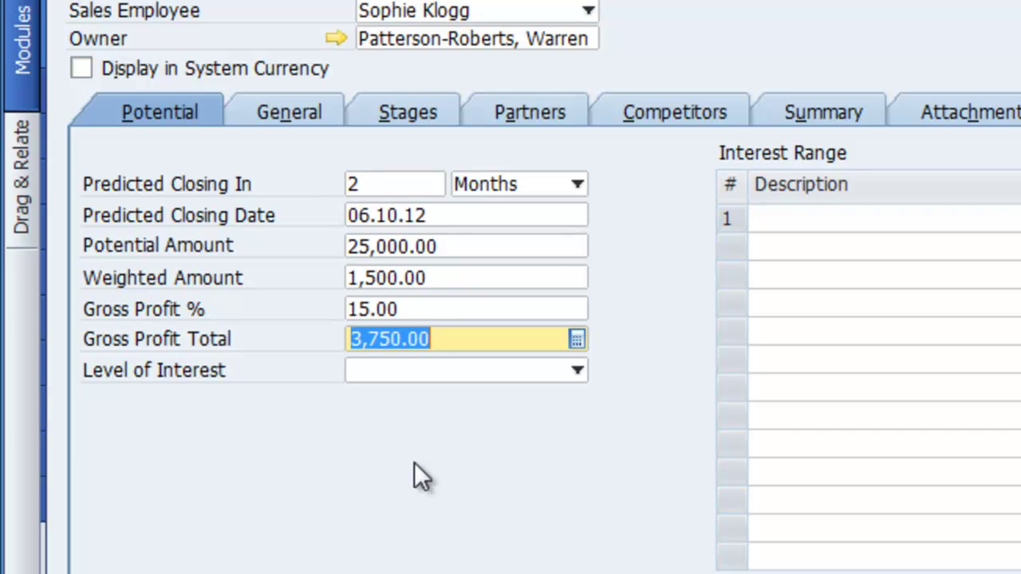
click(528, 373)
click(450, 394)
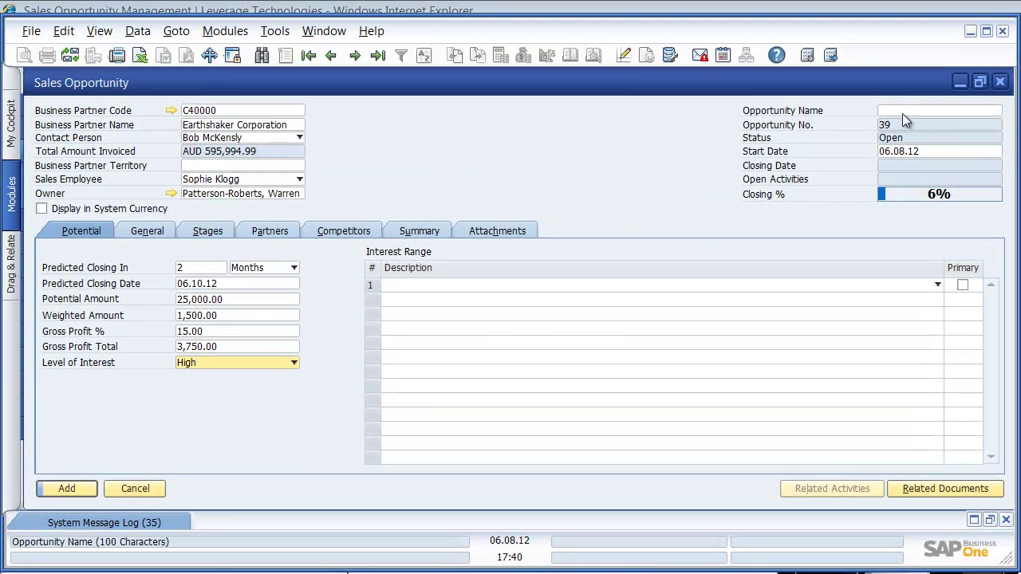
- Name the opportunity "Computer sales"
click(900, 113)
text(Co)
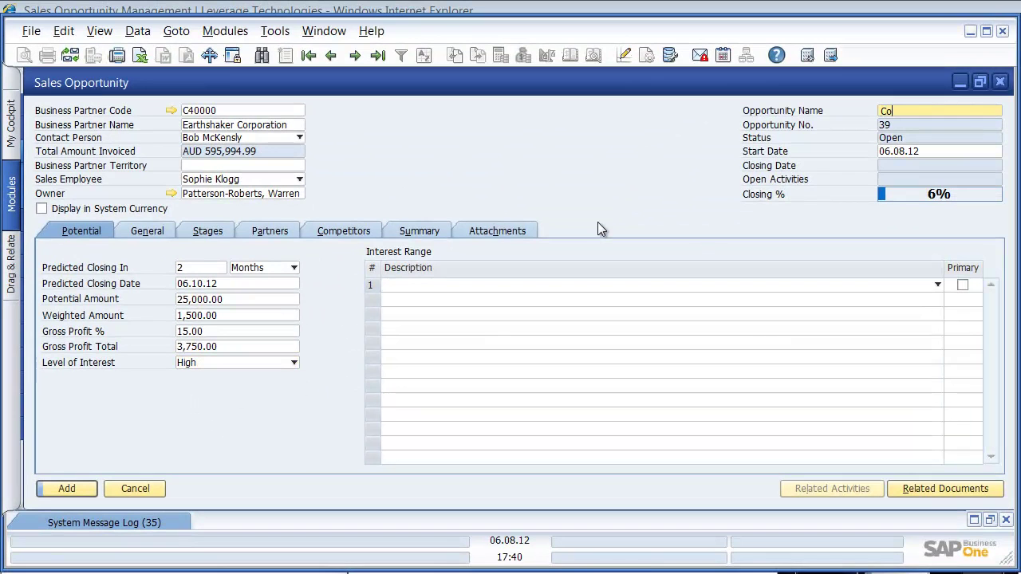
text(mputer sales)
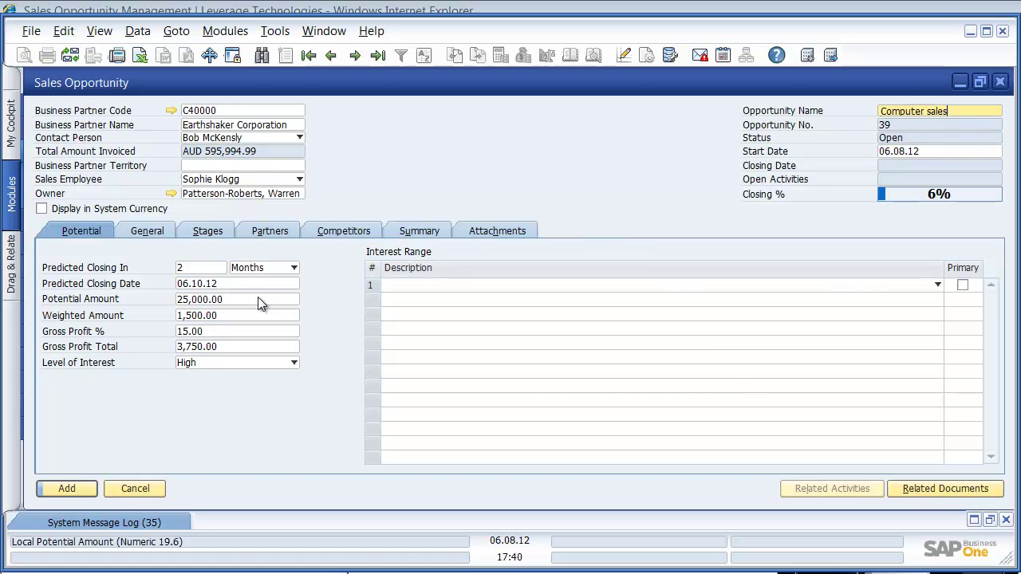
- Set the opportunity's information source to Marketing seminar and its industry to On line in the general details
click(141, 231)
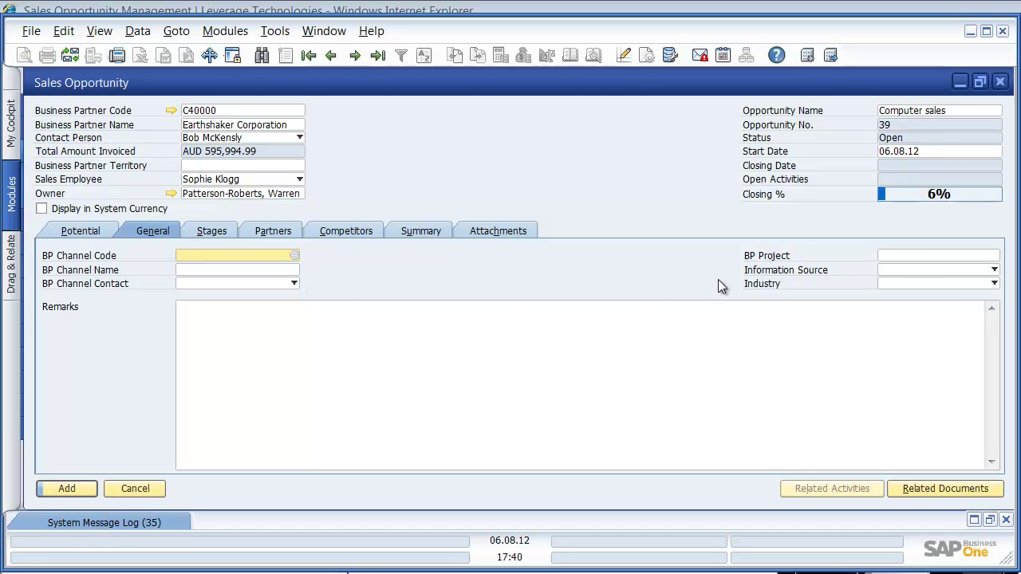
click(932, 269)
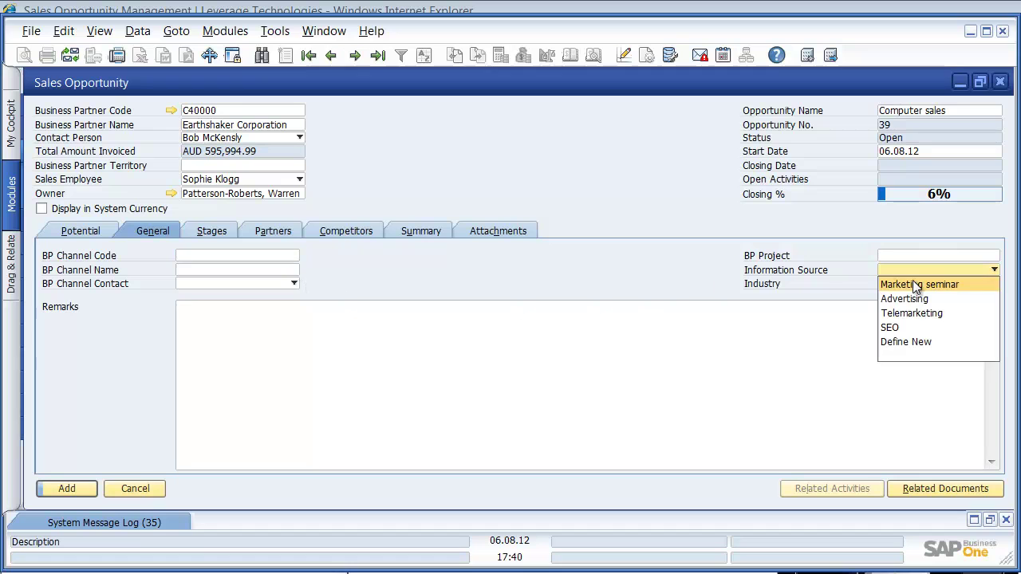
click(909, 284)
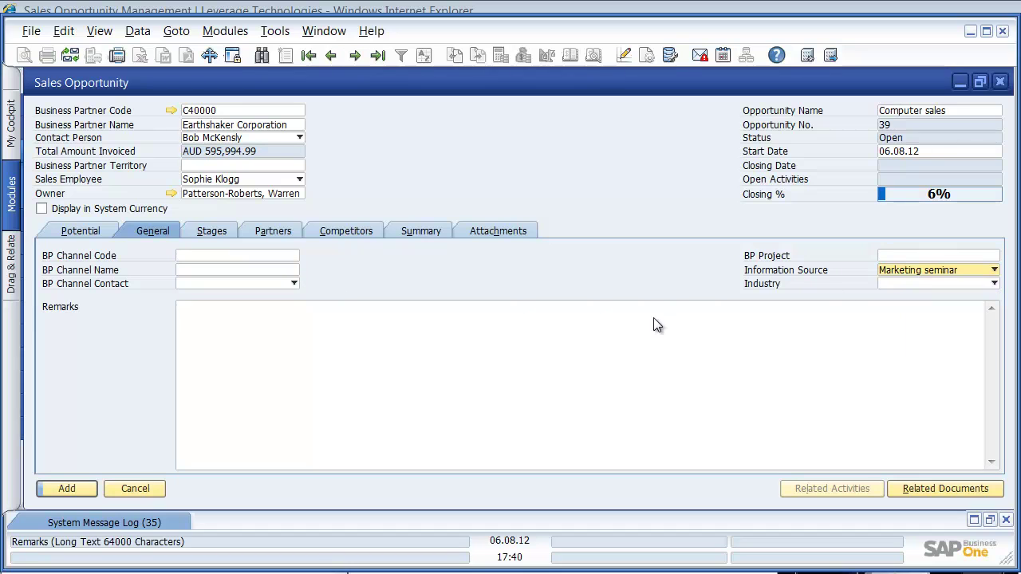
click(914, 286)
click(898, 313)
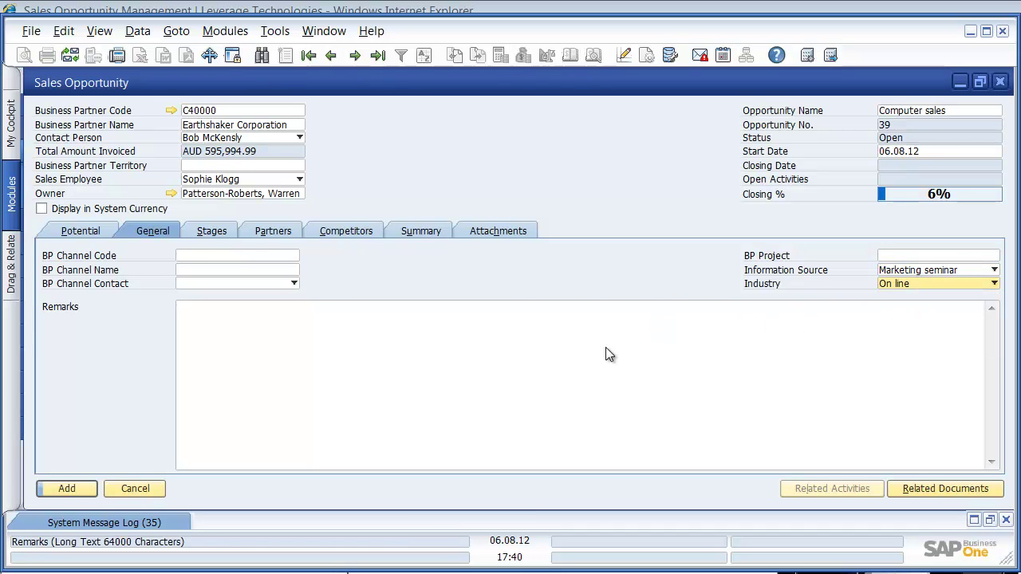
- Enter the remark "This is a great opportunity to sell the new range of XFT computers."
click(238, 321)
text(Th)
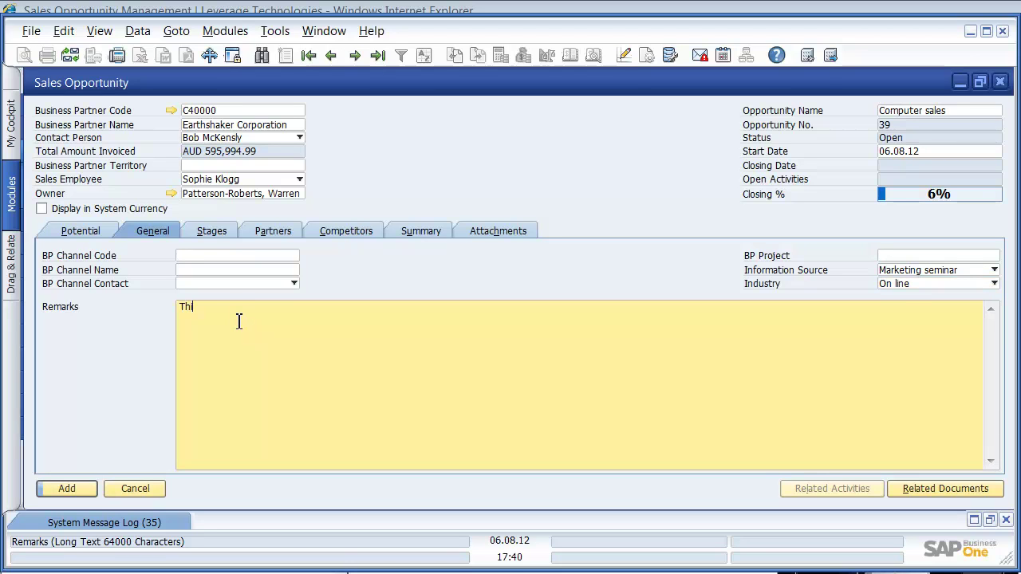
text(is is a great opp)
text(ortunity to )
text(sell to d)
key(BackSpace)
key(BackSpace)
key(BackSpace)
text(he new)
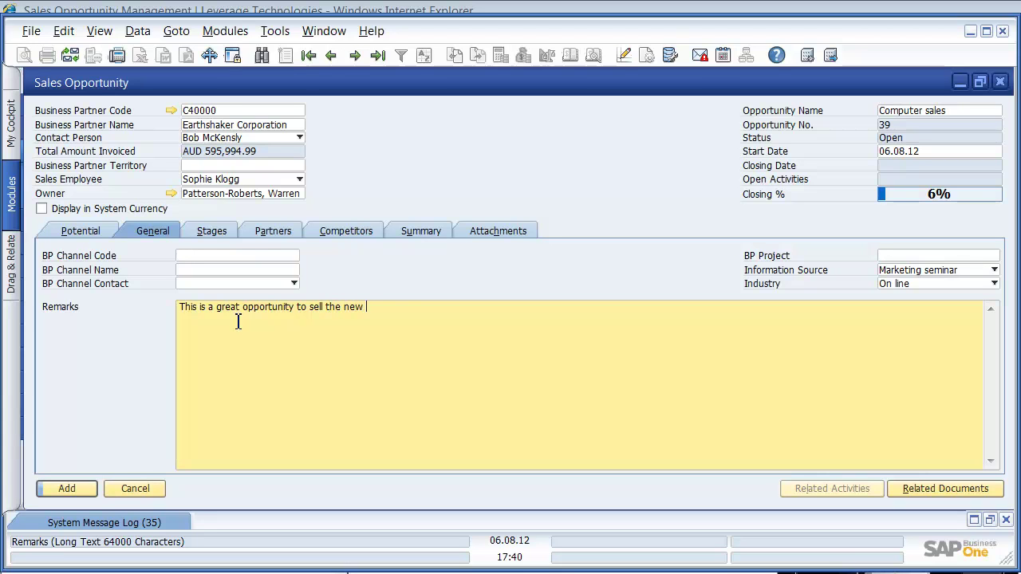
text( range of XFT computers.)
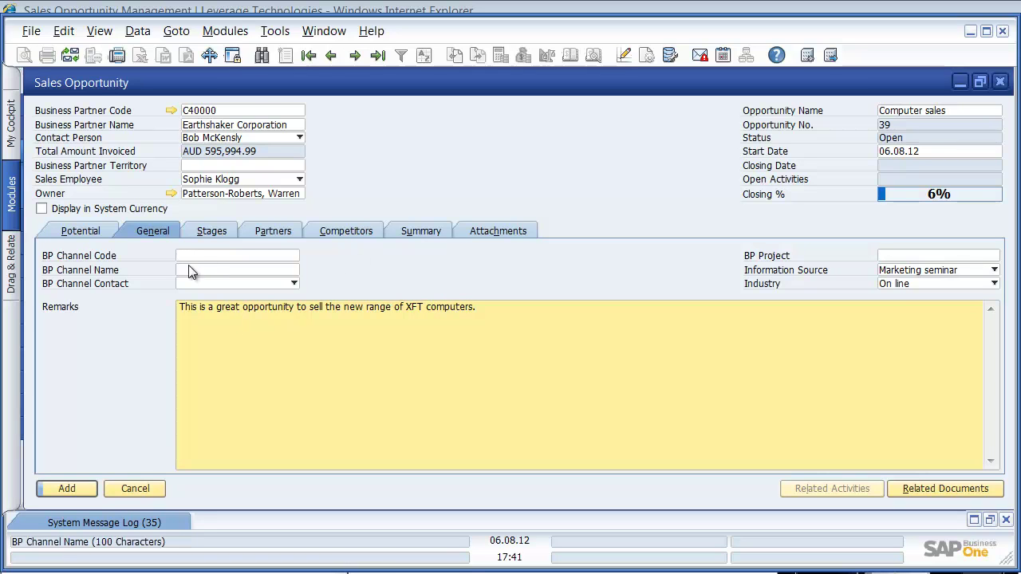
- Try the Negotiation and 1st Meeting stages on the opportunity's first stage row, and return it to Lead
click(212, 232)
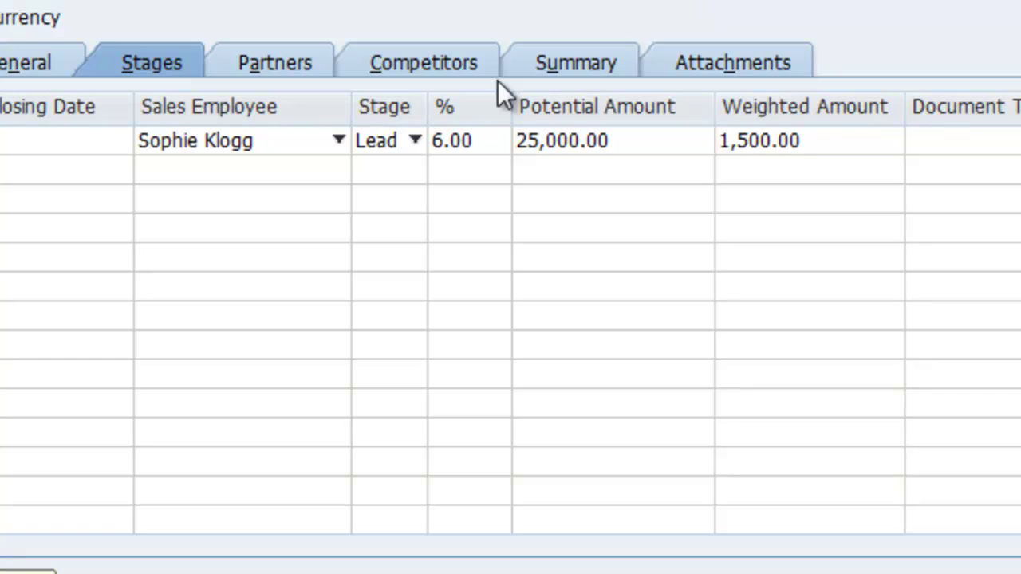
click(413, 142)
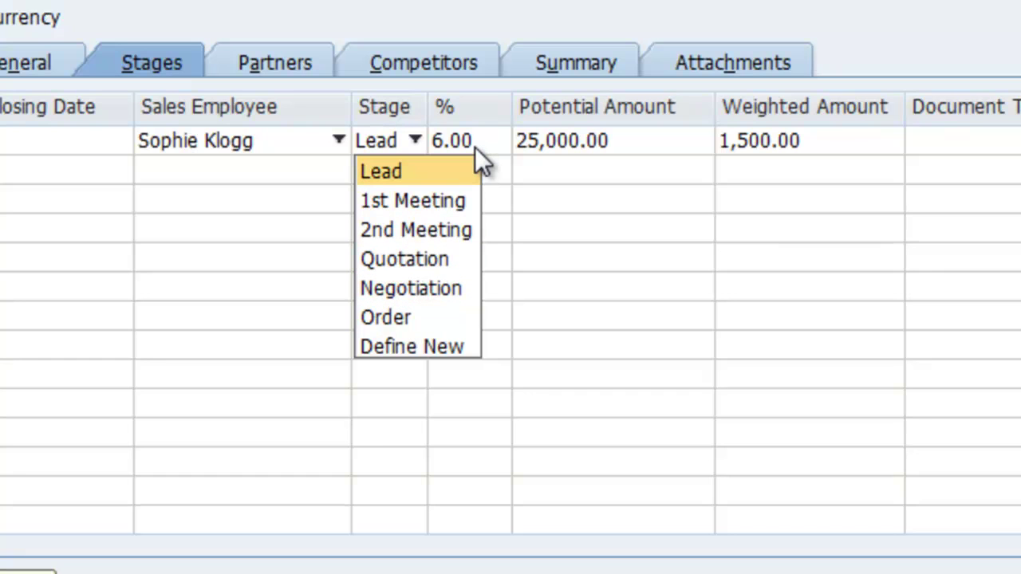
click(396, 291)
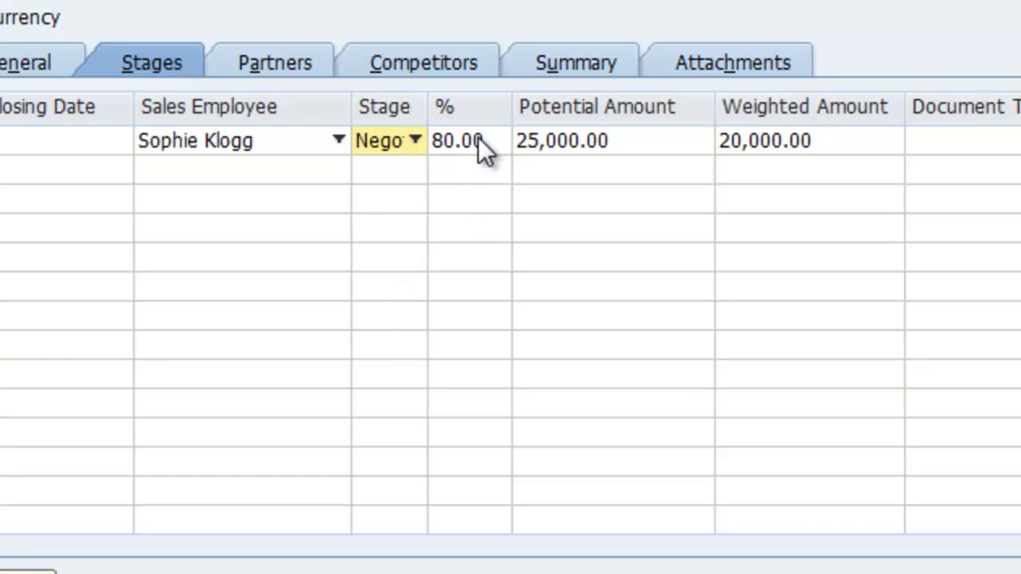
click(414, 145)
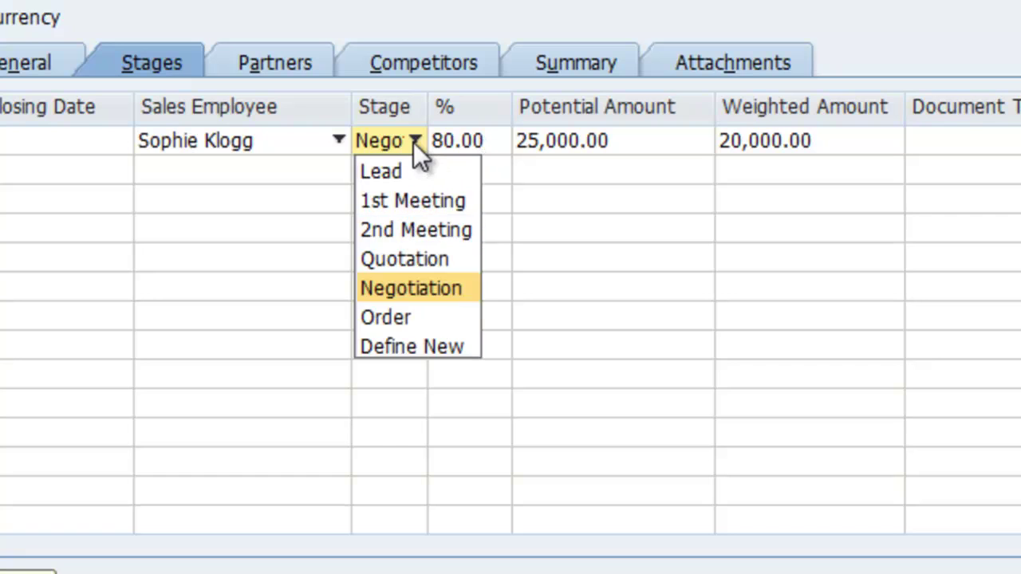
click(410, 200)
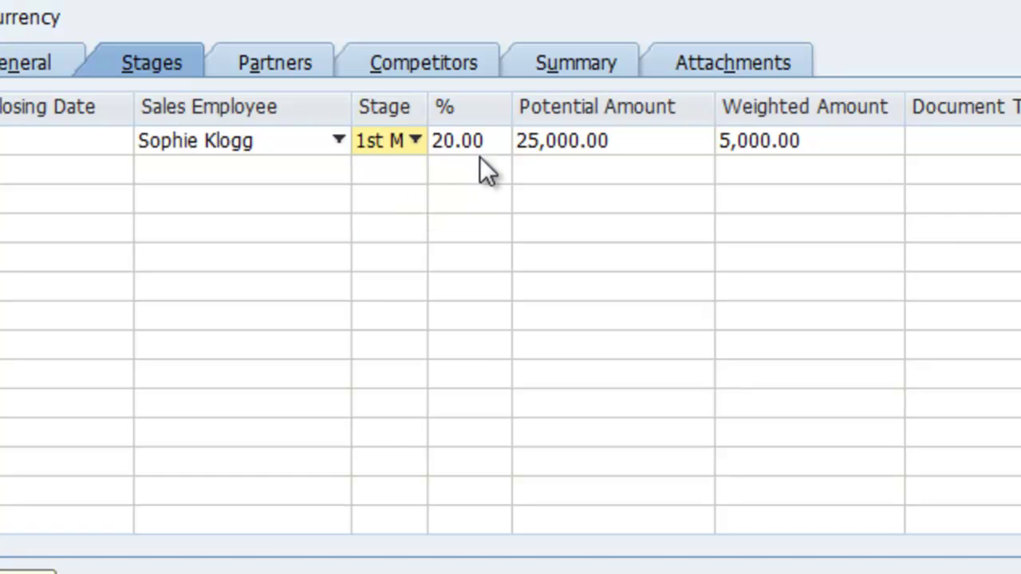
click(398, 141)
click(395, 172)
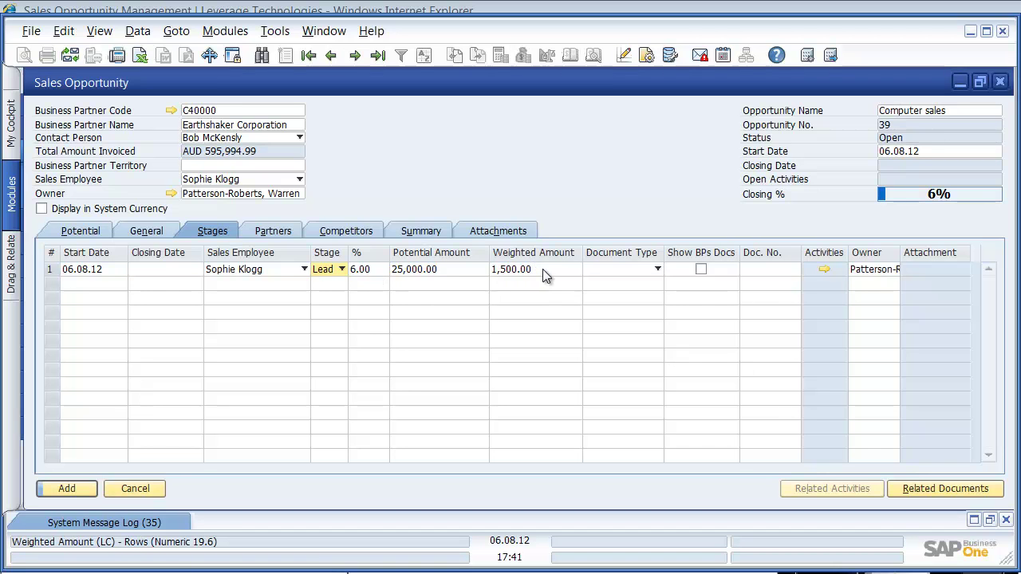
- Try the Order stage on the first stage row, and set the stage back to Lead
click(342, 270)
click(328, 356)
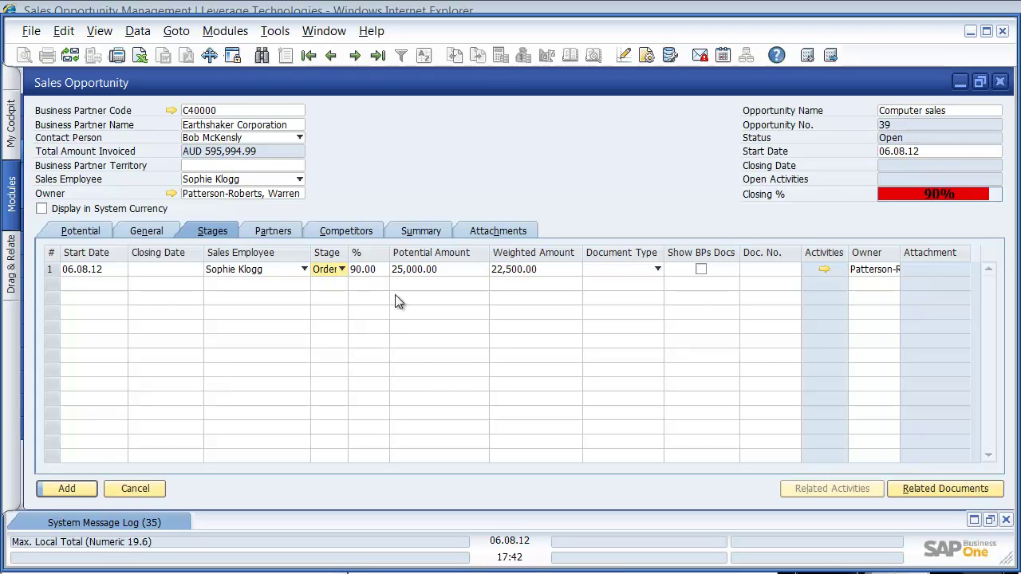
click(339, 272)
click(333, 286)
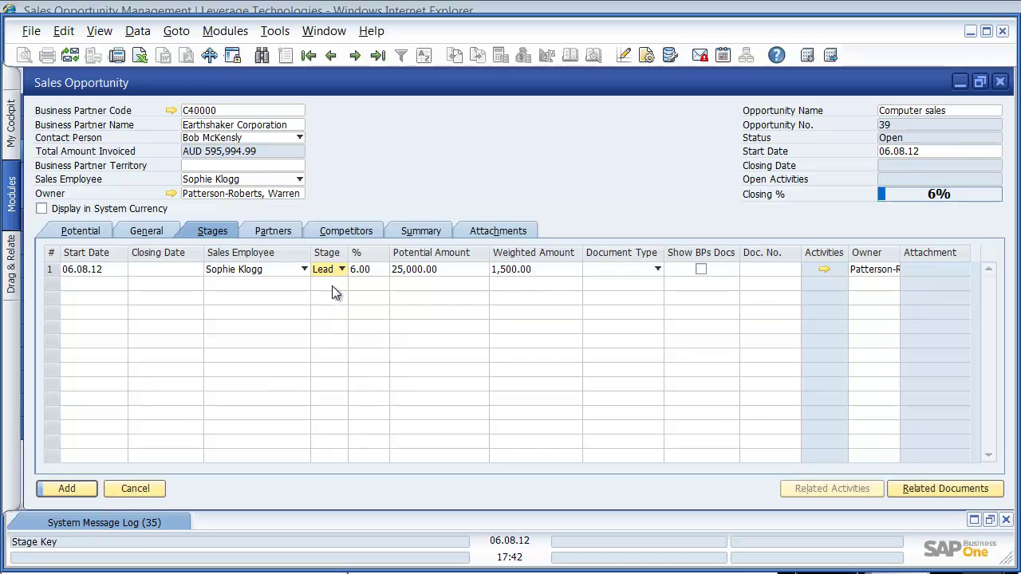
- Add the existing partner to the opportunity's first partner row with the Supplier relationship
click(282, 236)
click(206, 269)
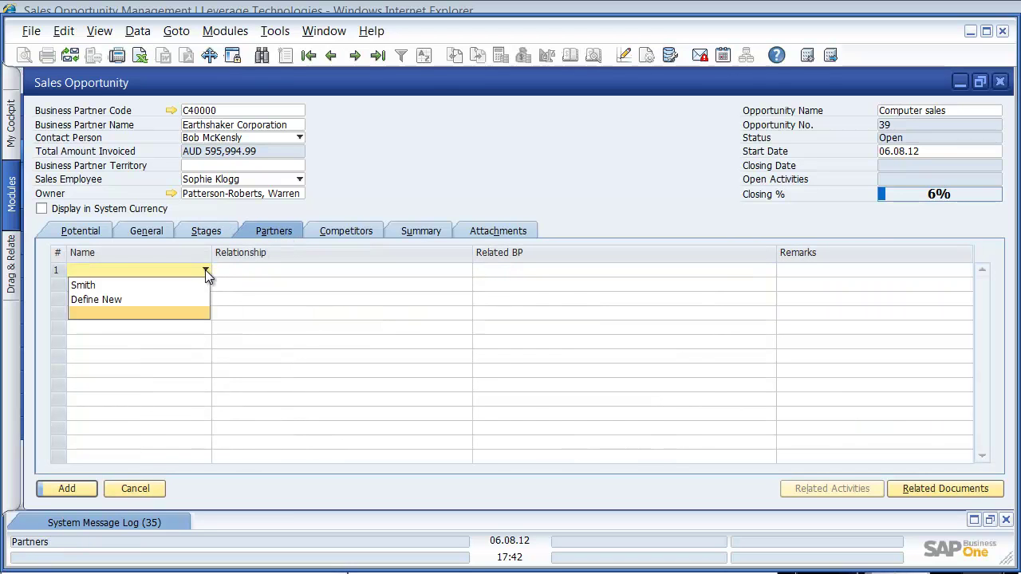
click(173, 286)
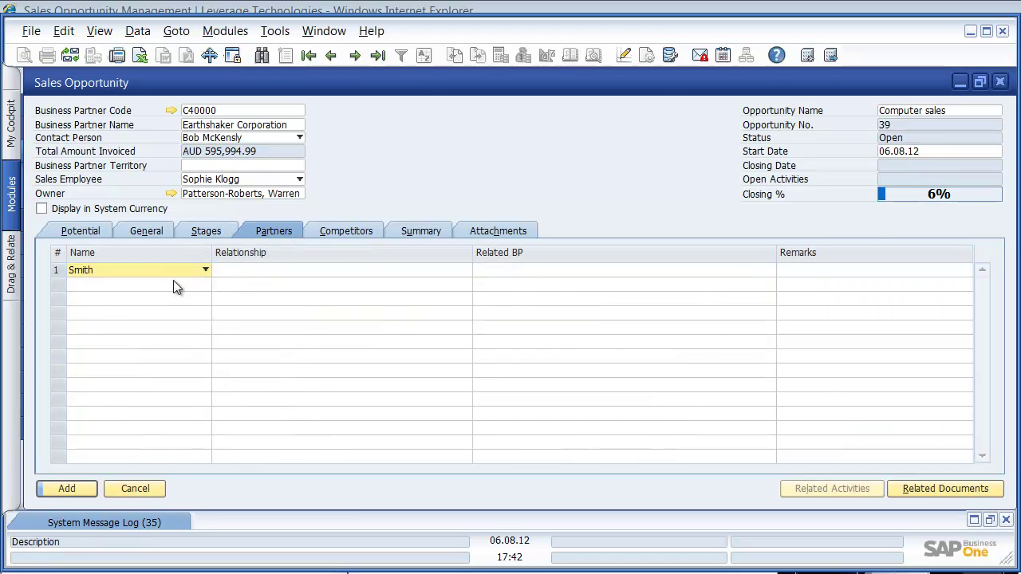
click(363, 270)
click(305, 296)
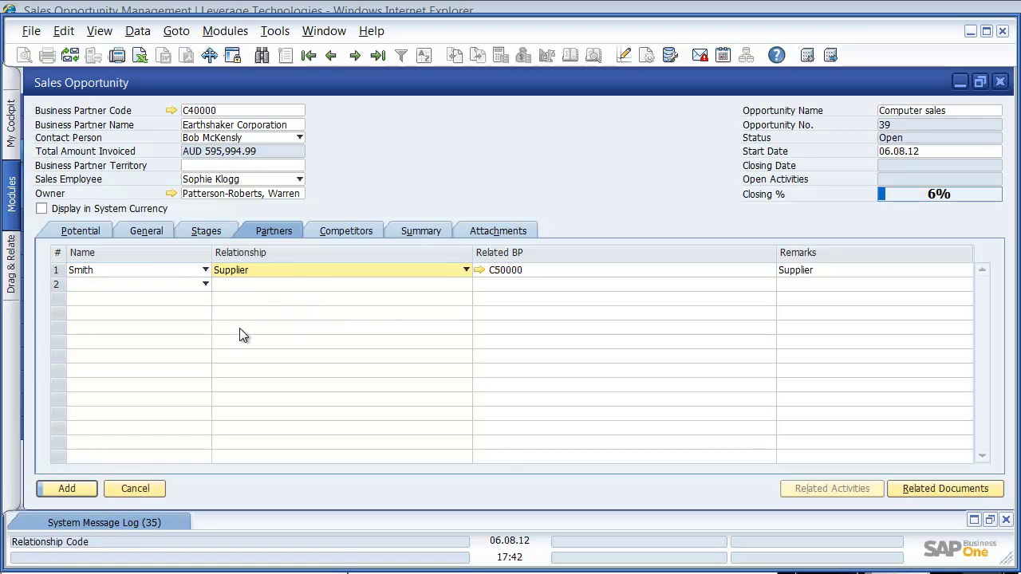
- Add Good sales co as the first competitor on the opportunity
click(351, 233)
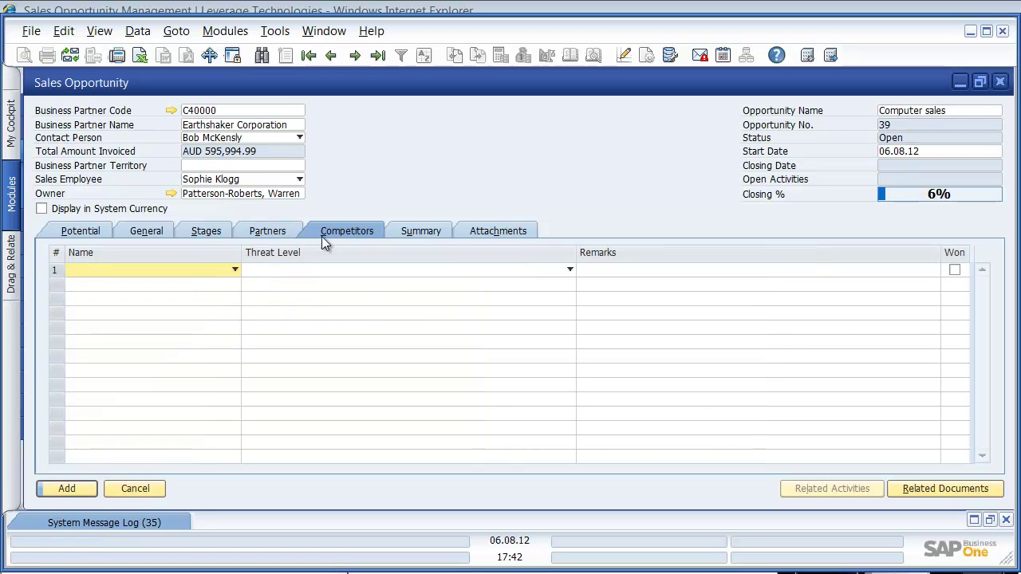
click(233, 270)
click(178, 297)
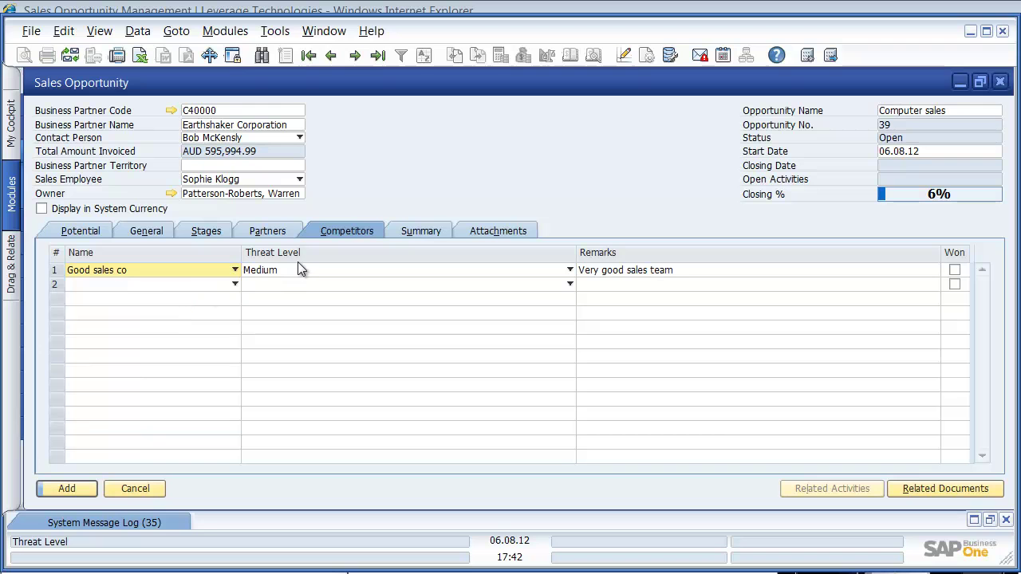
- Set the opportunity's status to Won, trying Lost as well, and give Quality product as the reason
click(421, 236)
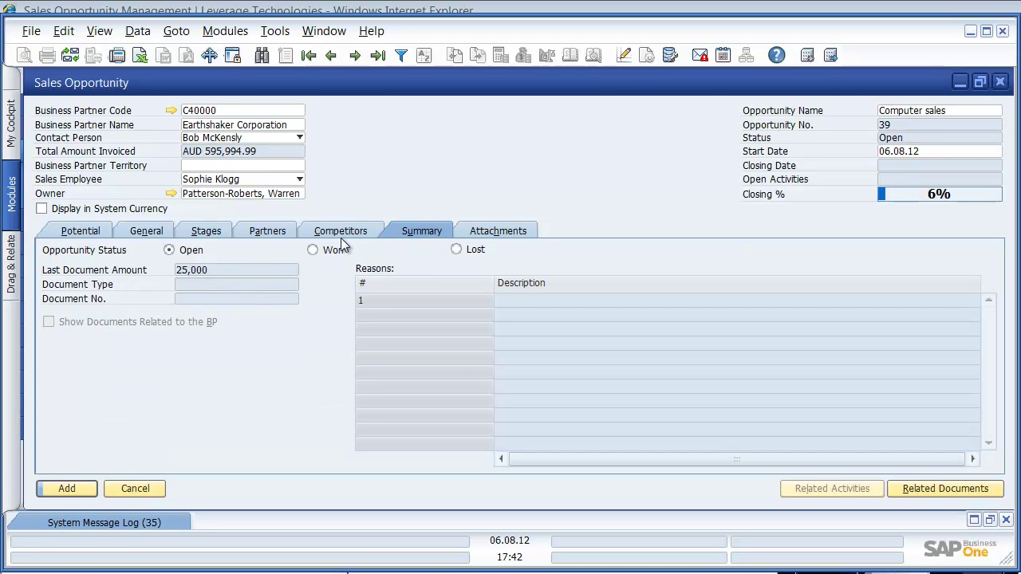
click(312, 250)
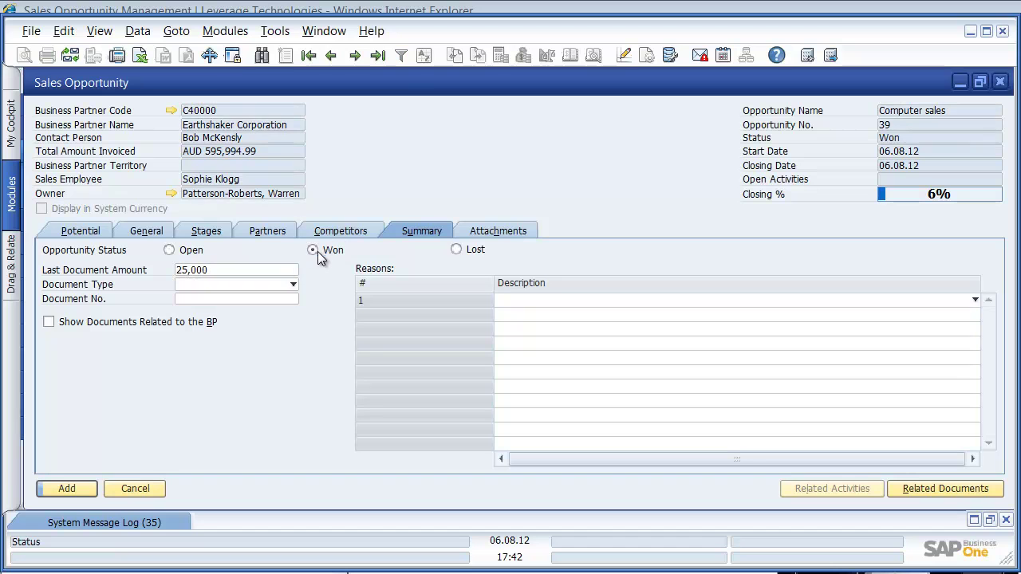
click(455, 249)
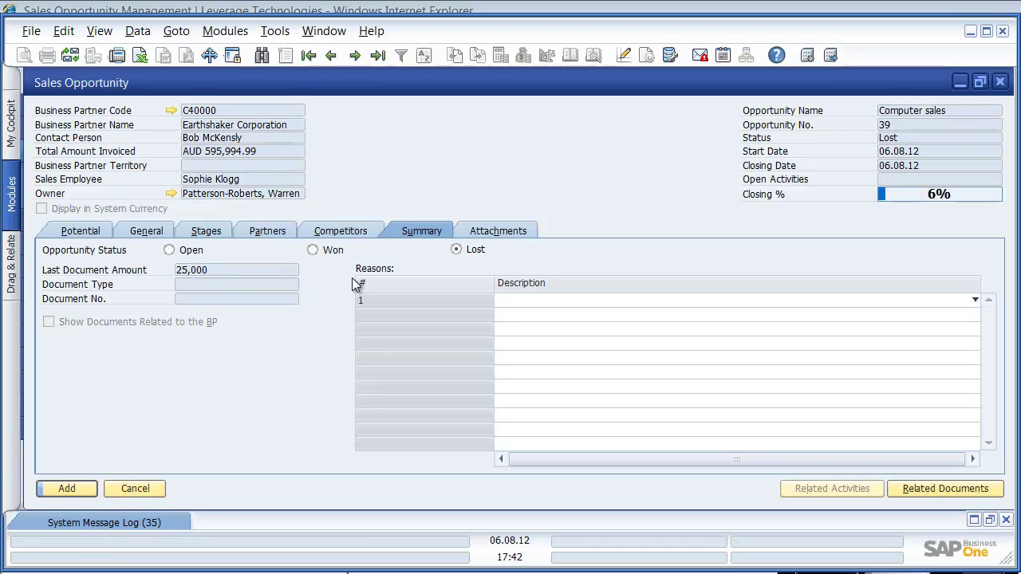
click(313, 250)
click(526, 301)
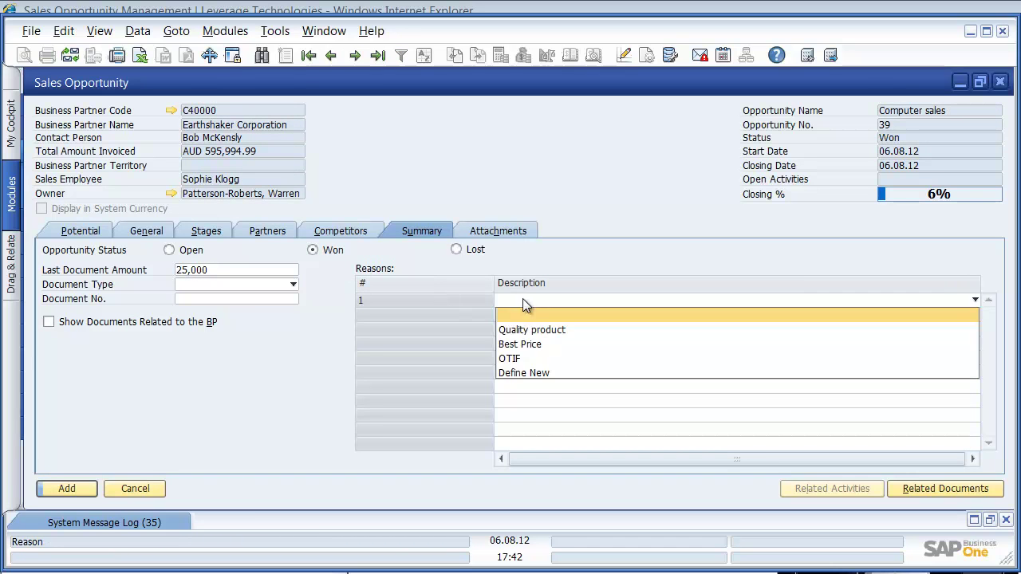
click(524, 330)
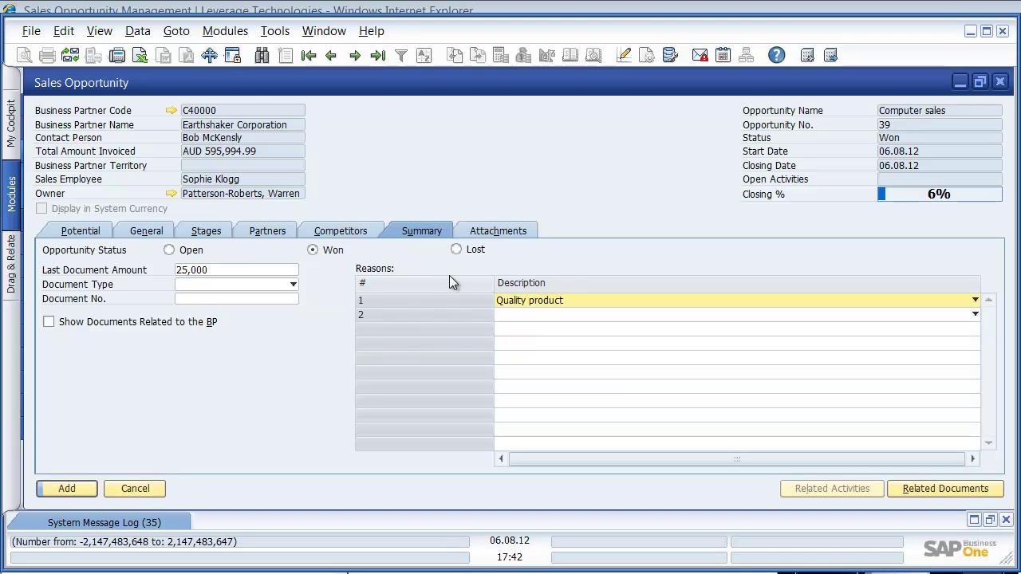
- Check the opportunity's attachments and potential details, and add it as a new record
click(494, 234)
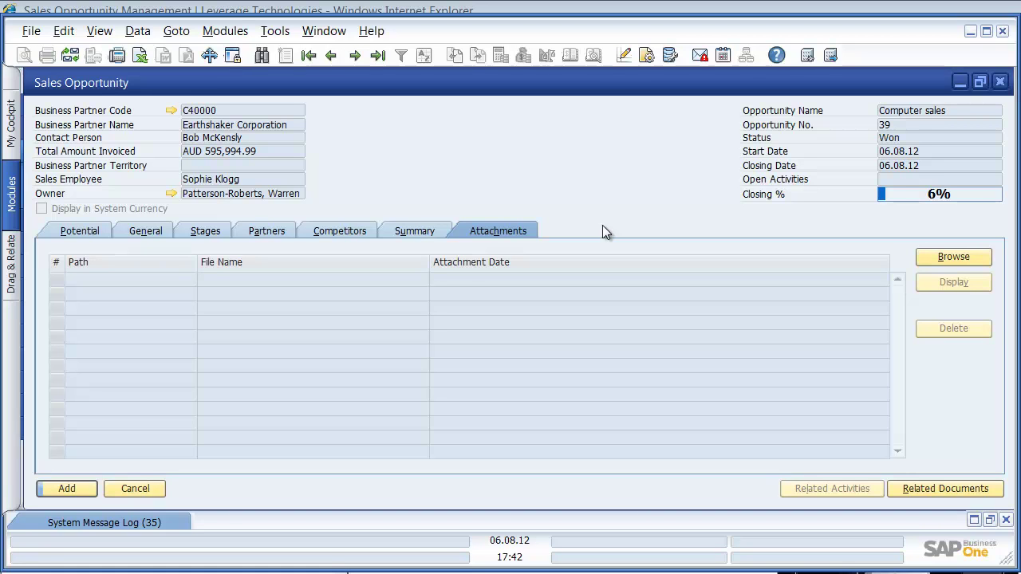
click(94, 233)
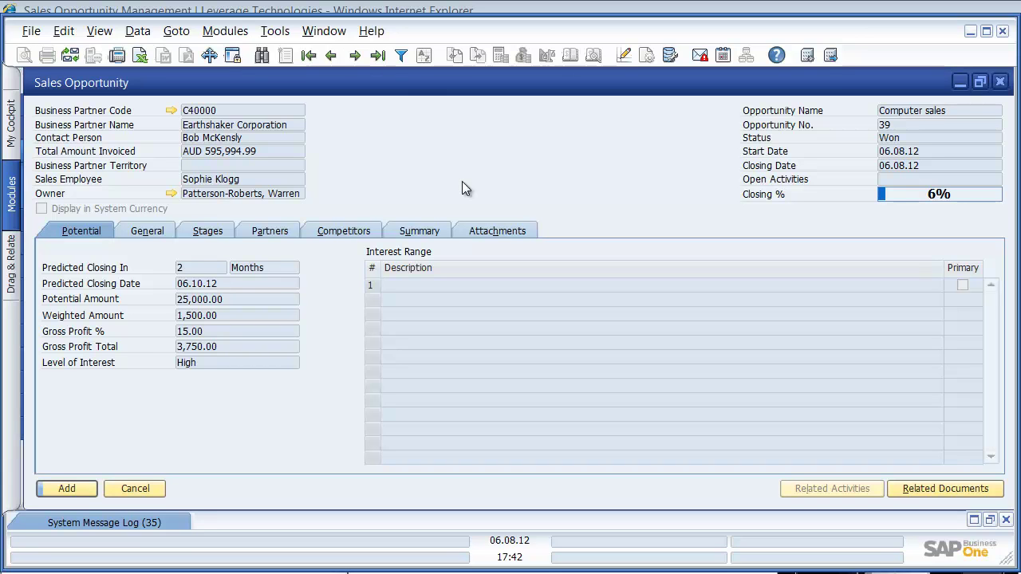
click(68, 489)
click(314, 305)
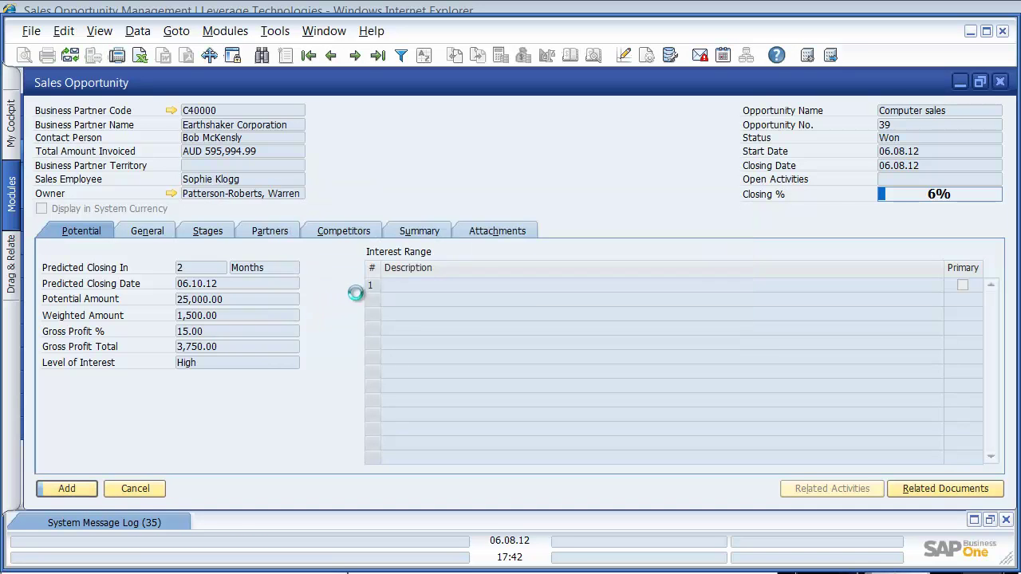
- Reopen the newly added opportunity, review its stage row and the row's available actions, and close the record
click(331, 55)
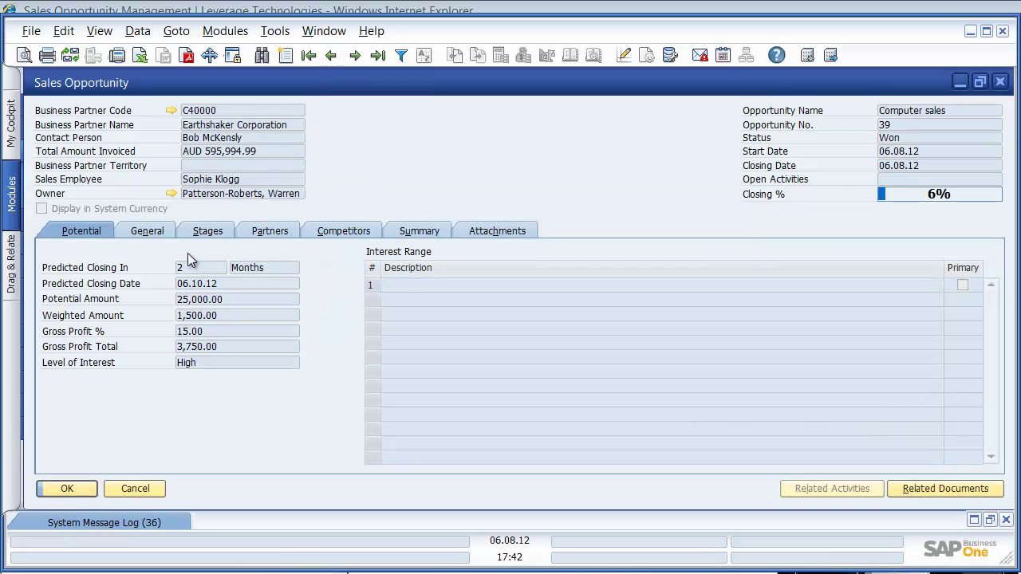
click(217, 230)
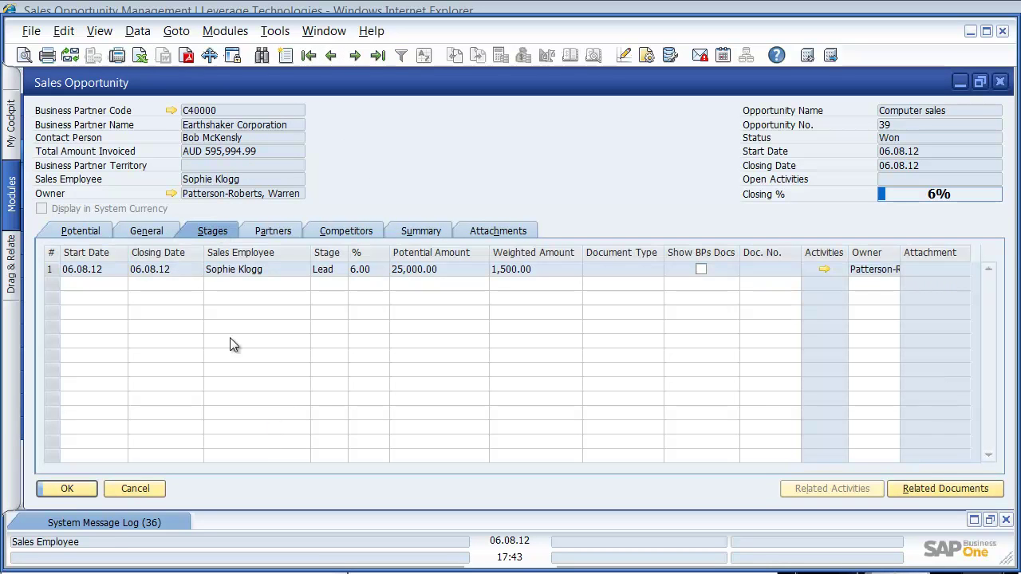
right_click(191, 272)
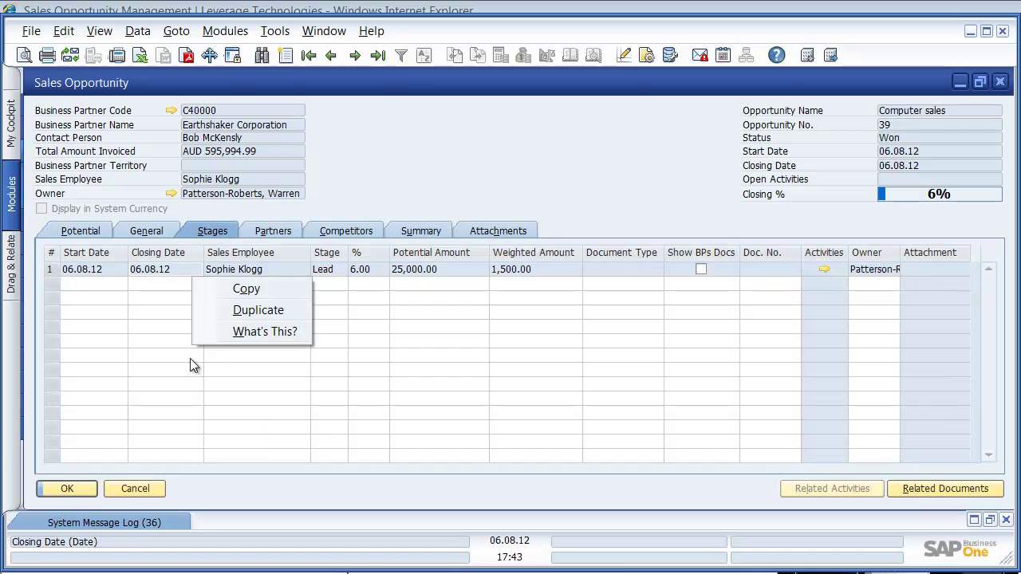
click(171, 366)
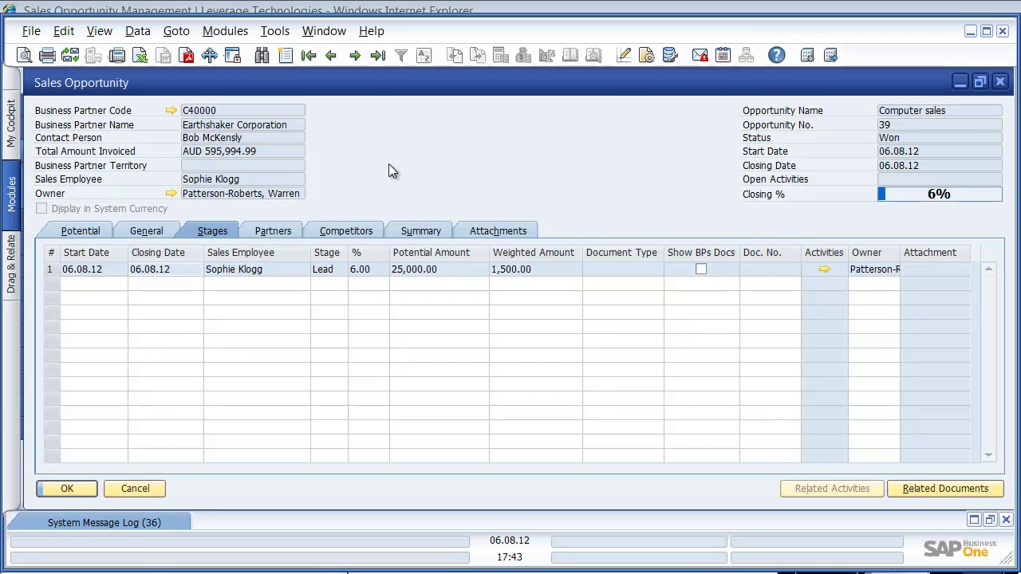
click(150, 496)
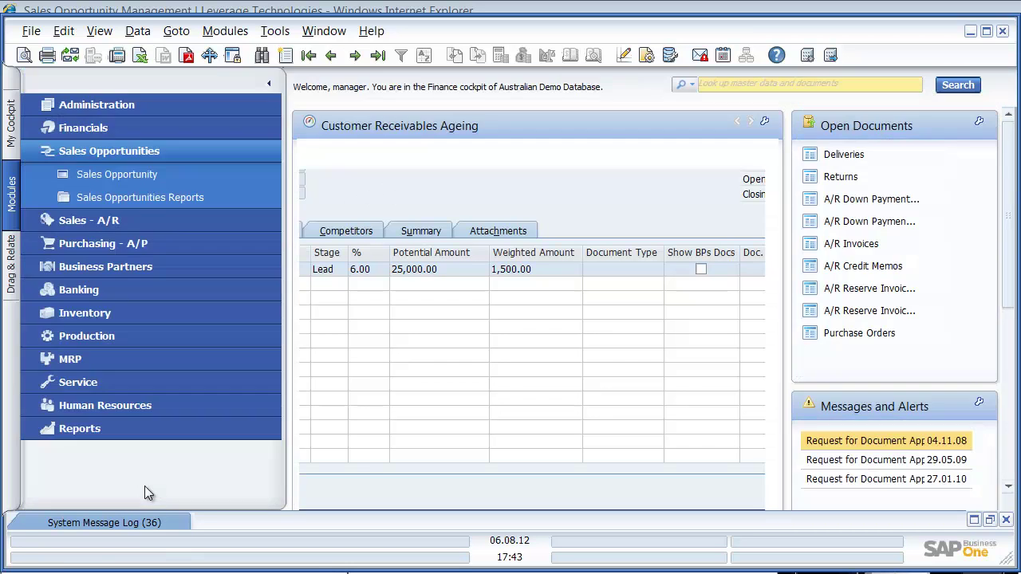
- Open the selection criteria of the Opportunities Forecast Report from the sales opportunities reports
click(191, 197)
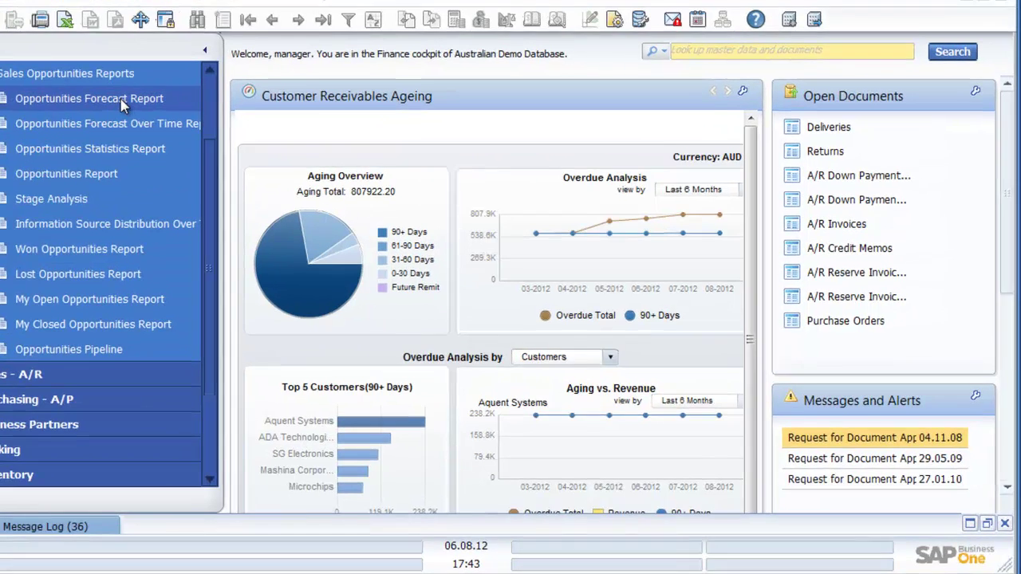
click(193, 129)
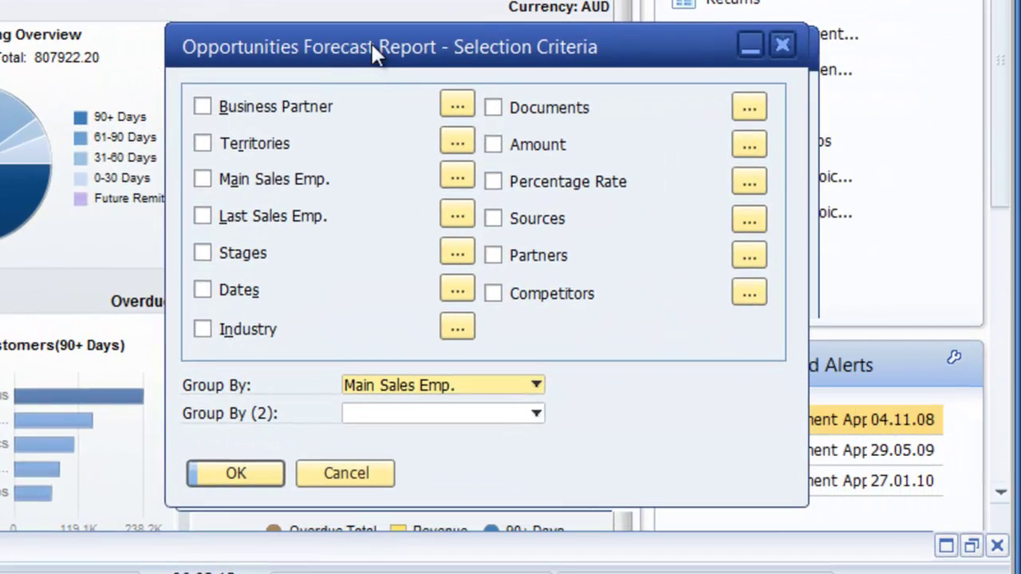
drag(375, 56, 353, 45)
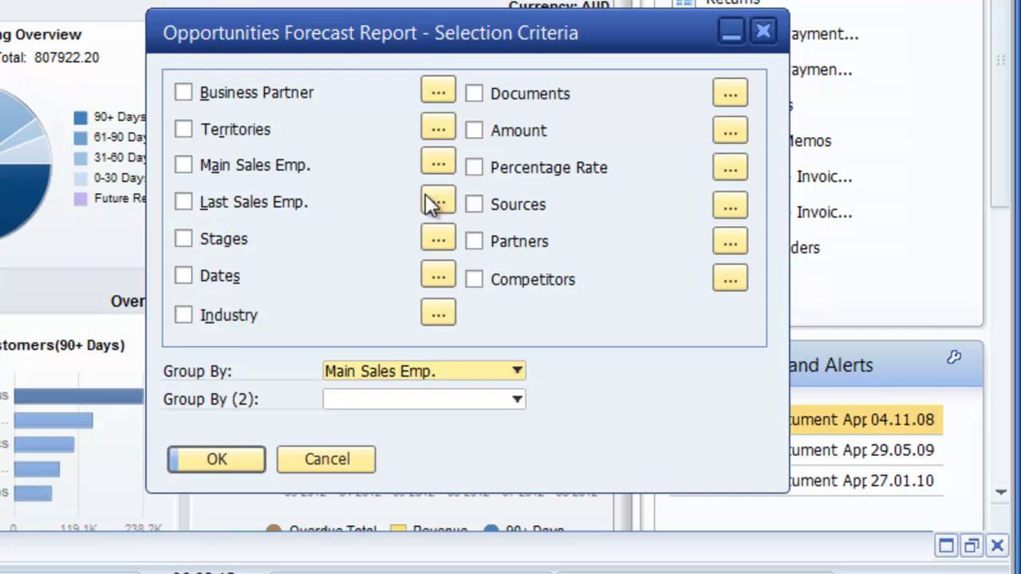
- Try the Negotiation, Order and Lead stages in the report's stage filter, and close it without applying a choice
click(439, 239)
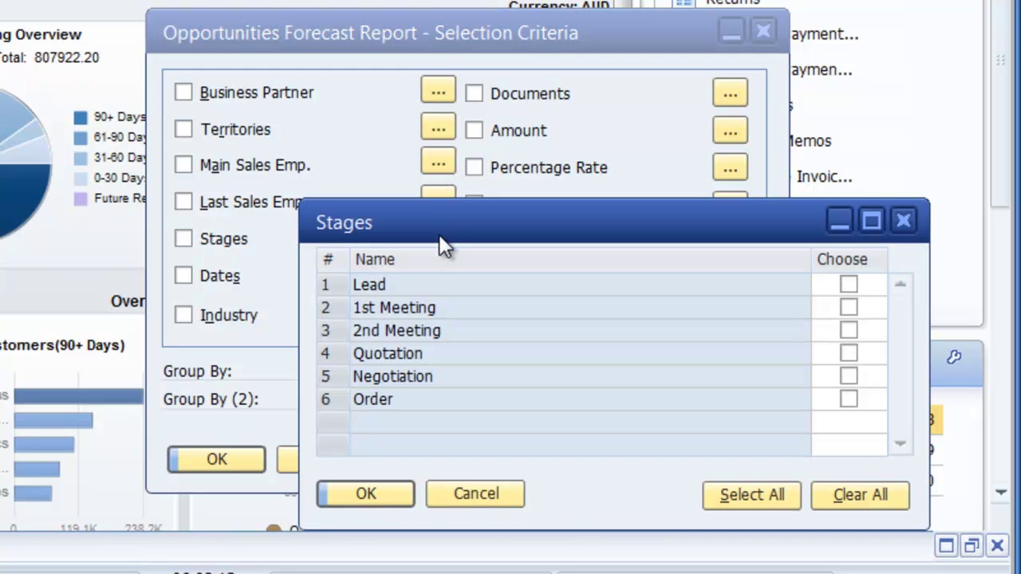
click(850, 378)
click(849, 400)
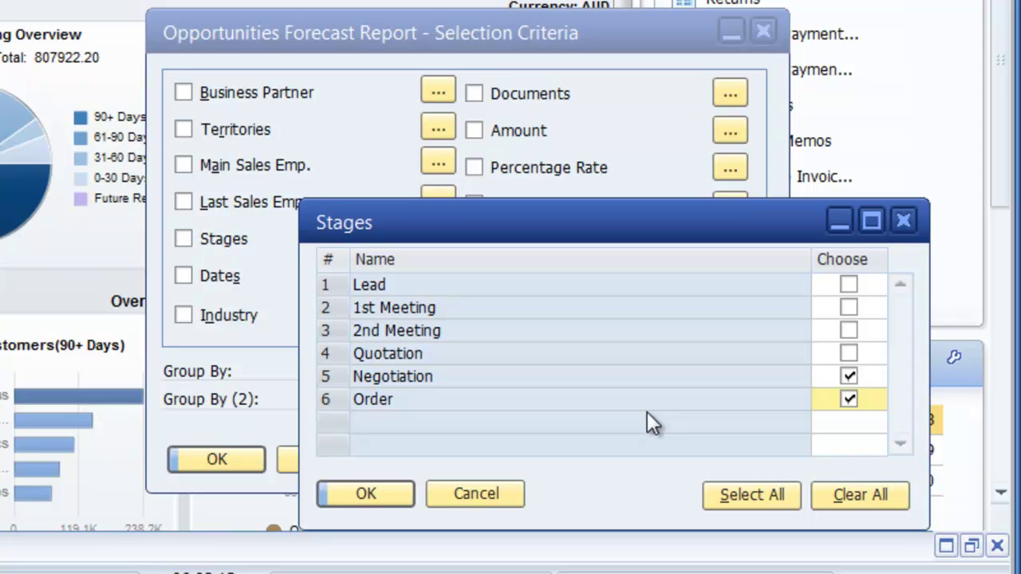
click(848, 378)
click(850, 399)
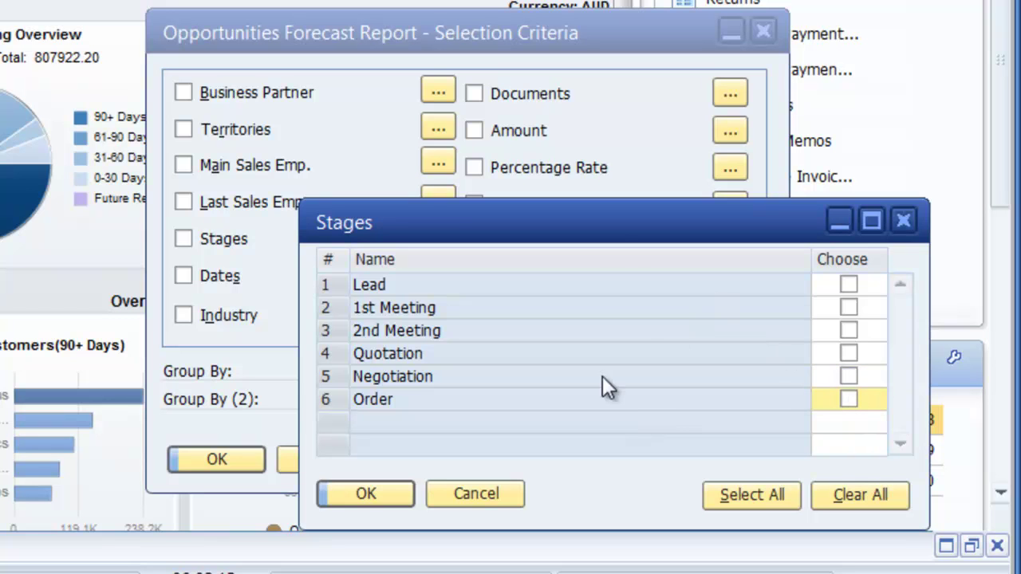
click(847, 286)
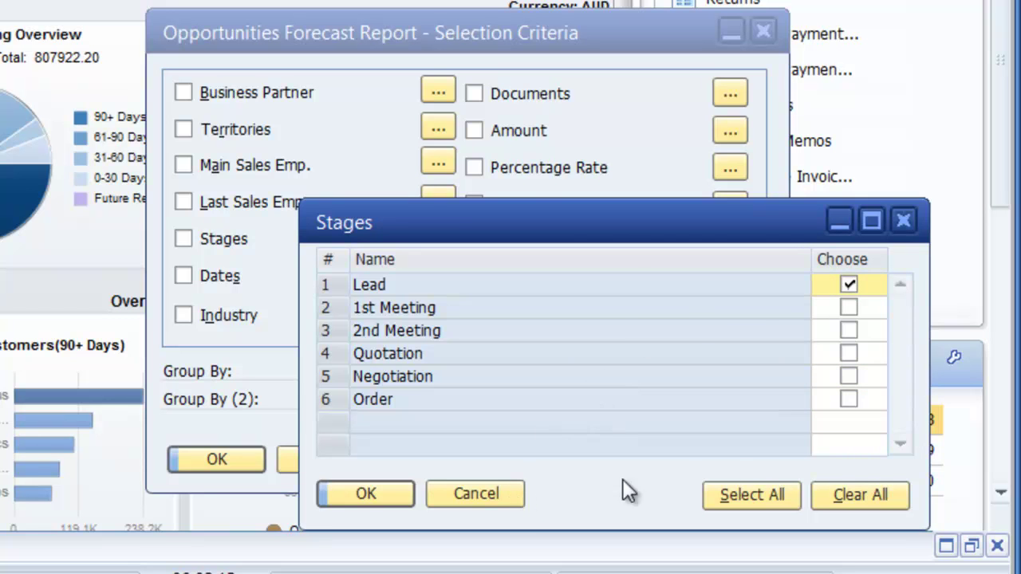
click(903, 221)
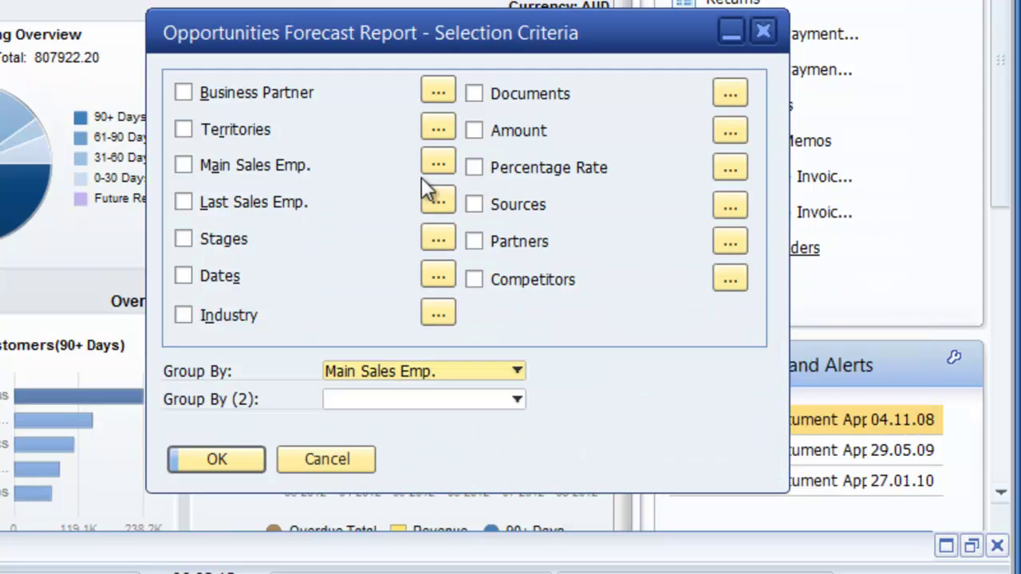
- Examine the report's date and competitor filter options without applying any
click(444, 273)
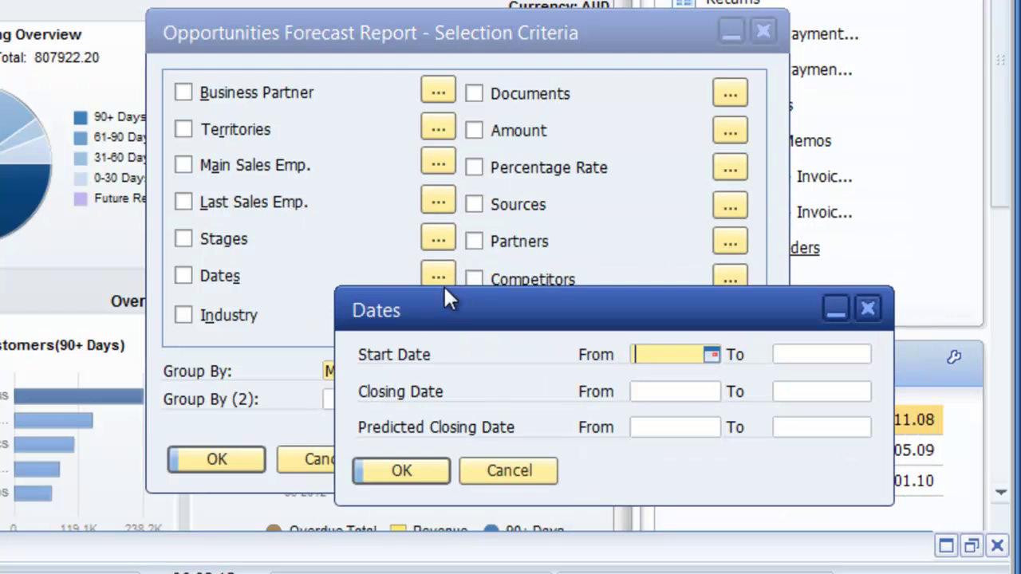
click(531, 473)
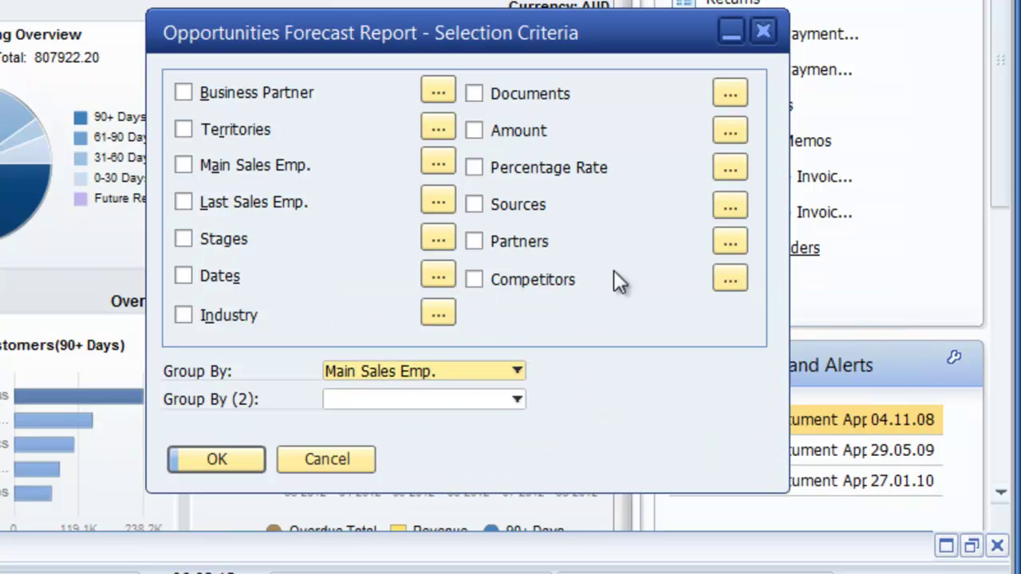
click(725, 276)
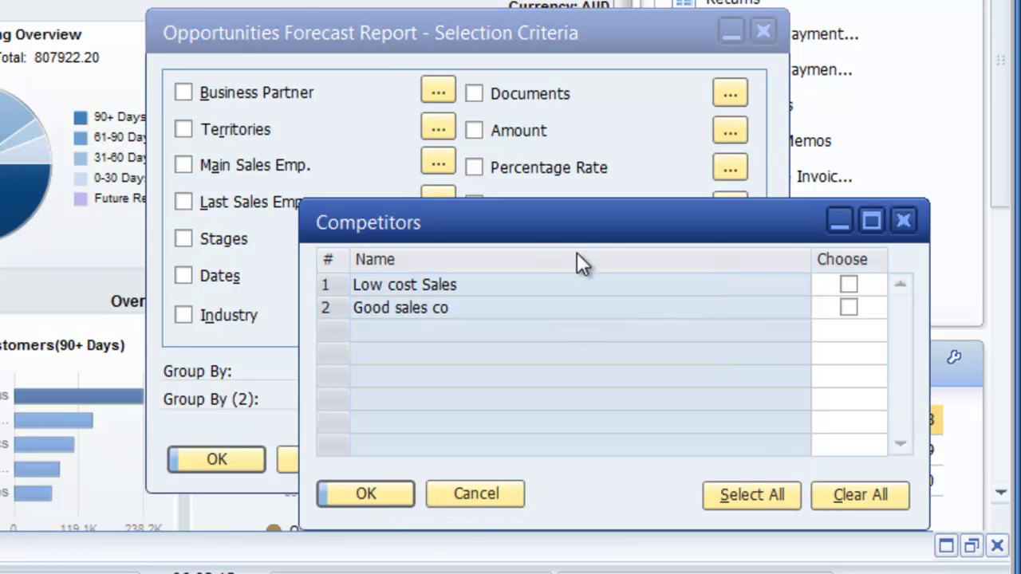
click(479, 493)
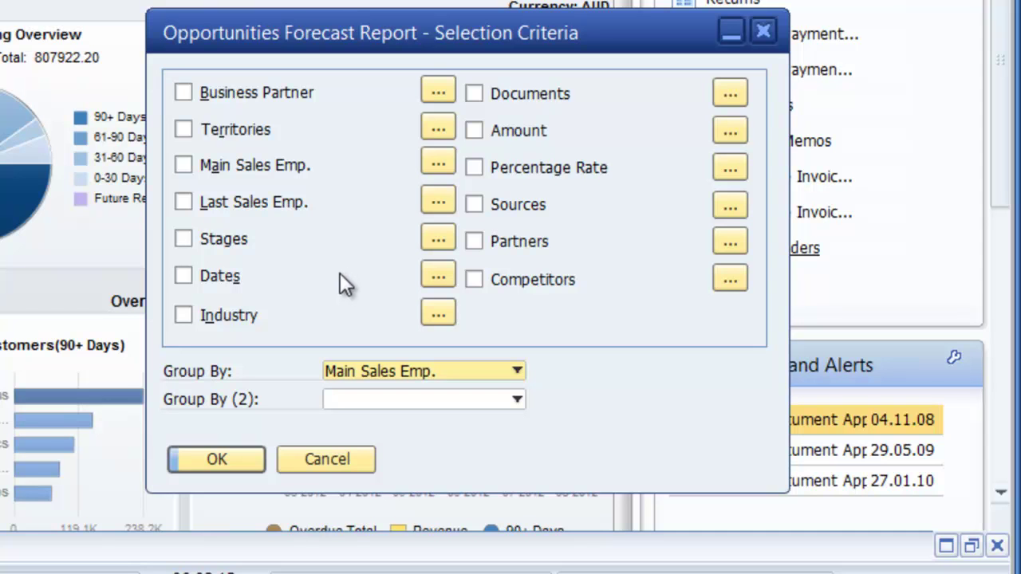
- Run the forecast report filtered by the Negotiation stage, and expand the opportunities of the main sales employee in row 7
click(433, 239)
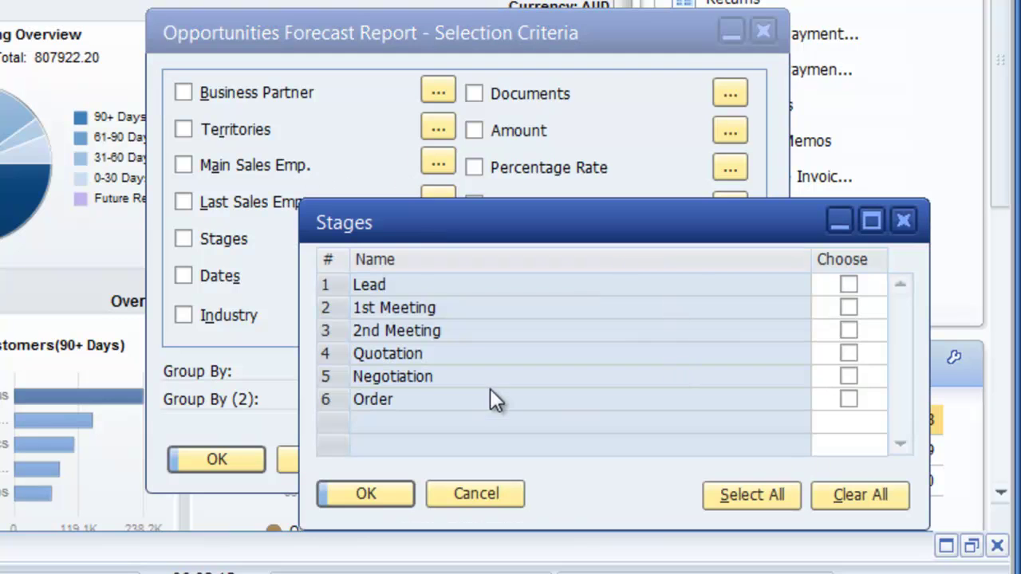
click(849, 376)
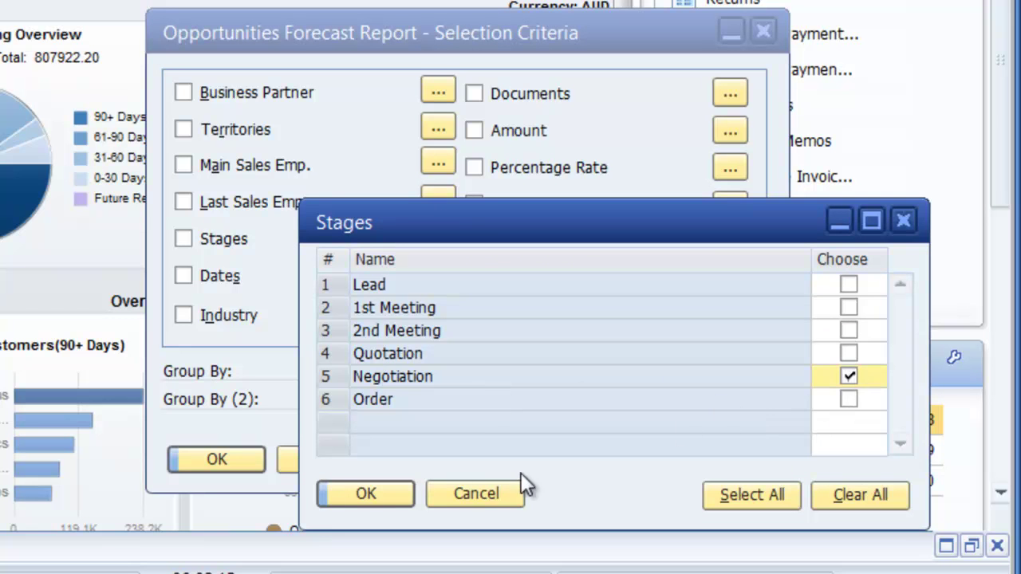
click(394, 488)
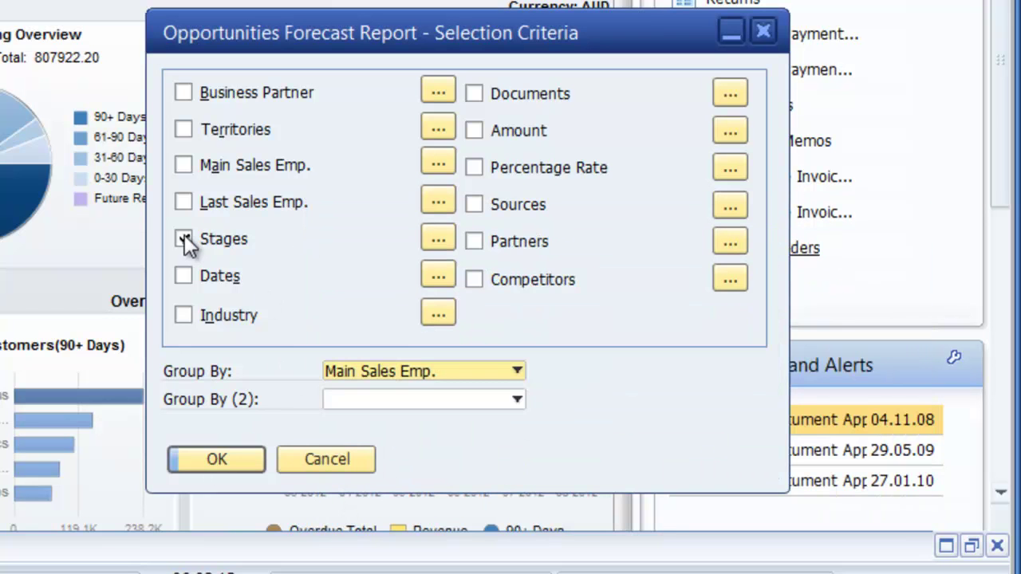
click(214, 461)
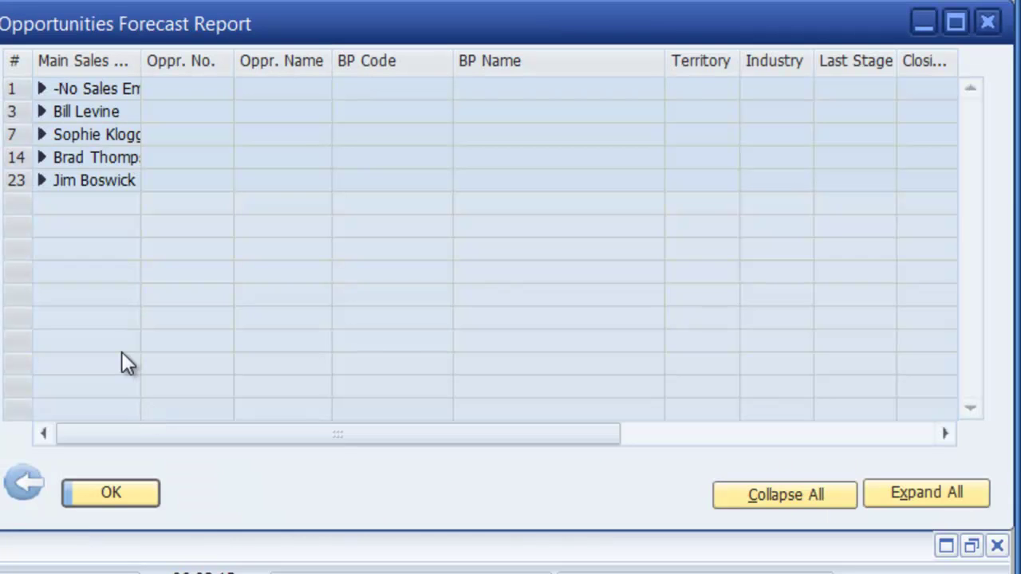
click(44, 136)
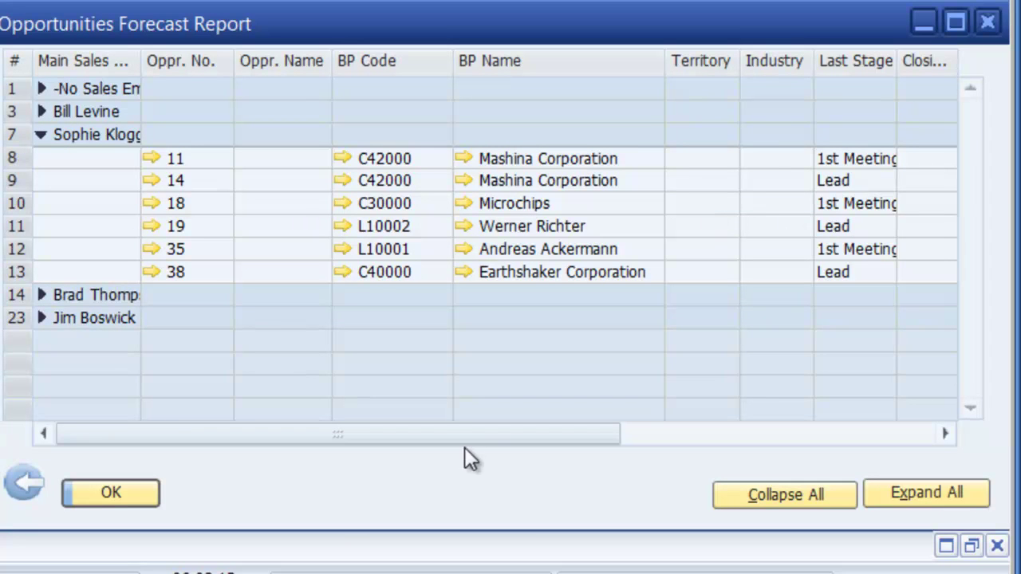
- View the Earthshaker Corporation opportunity from row 13 of the forecast report, close it, and return to the report's selection criteria
drag(466, 435, 344, 449)
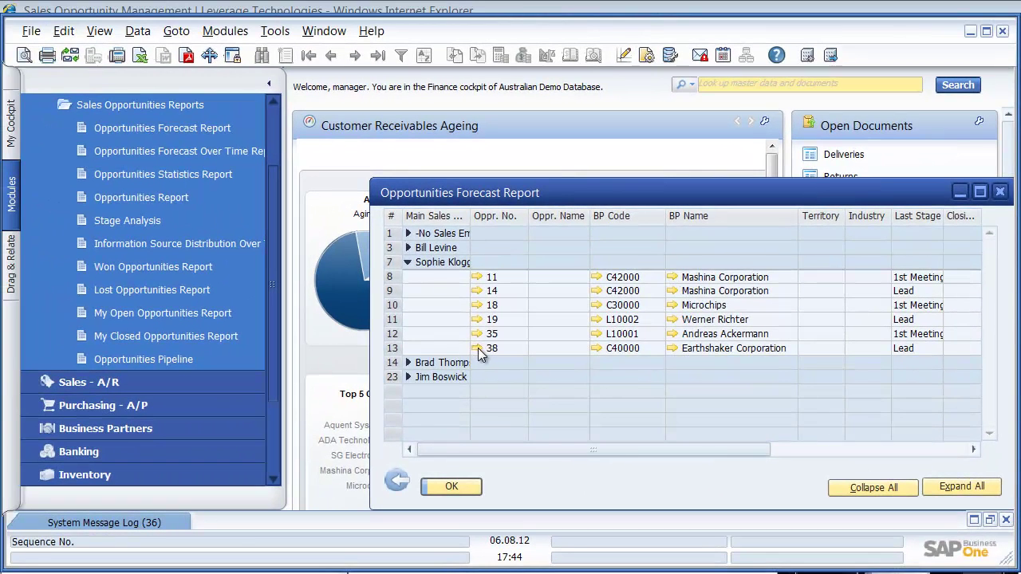
click(477, 349)
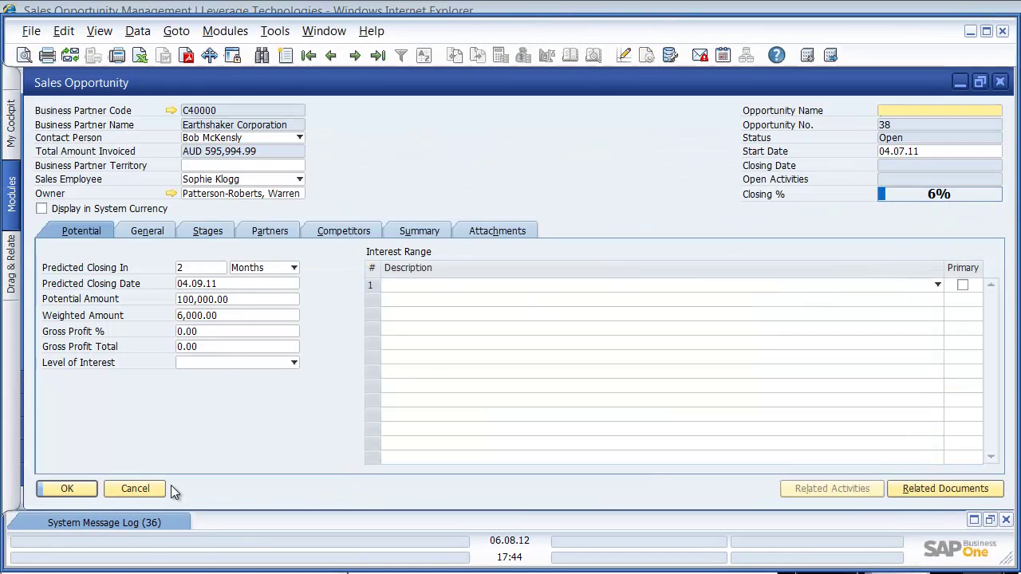
click(135, 488)
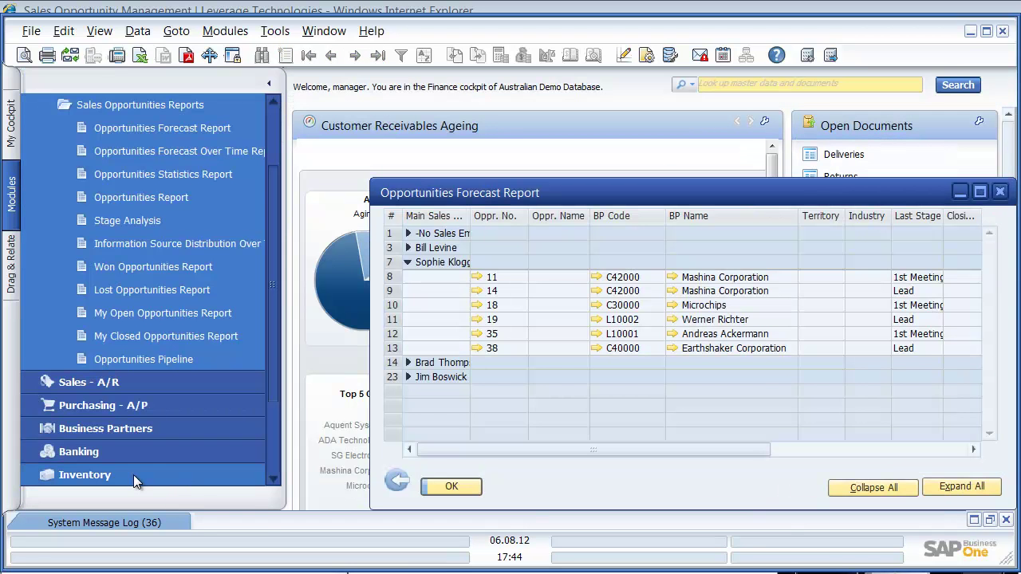
click(395, 480)
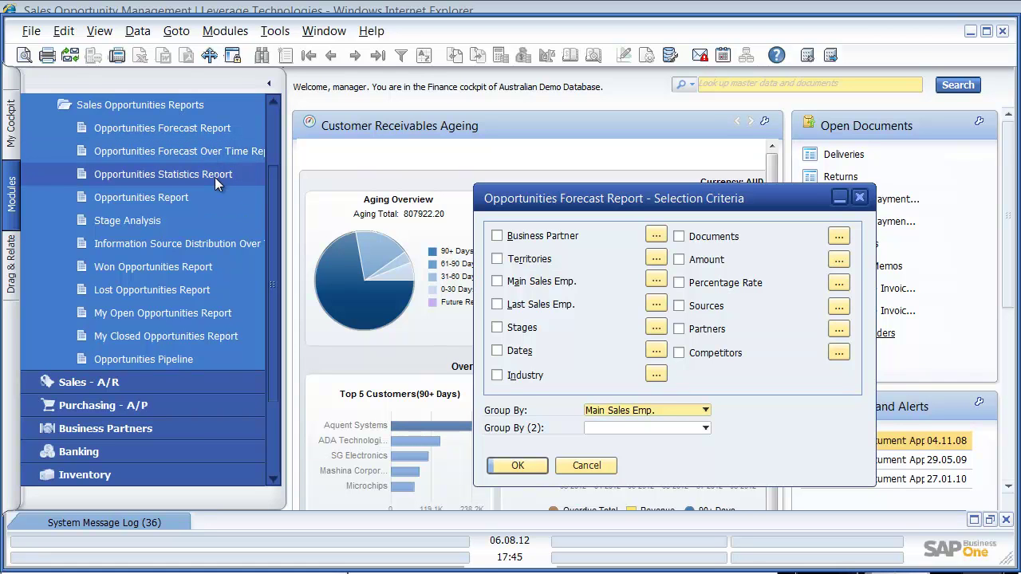
- Run the Stage Analysis report without any selection filters, review its table and chart, and close the results
click(177, 222)
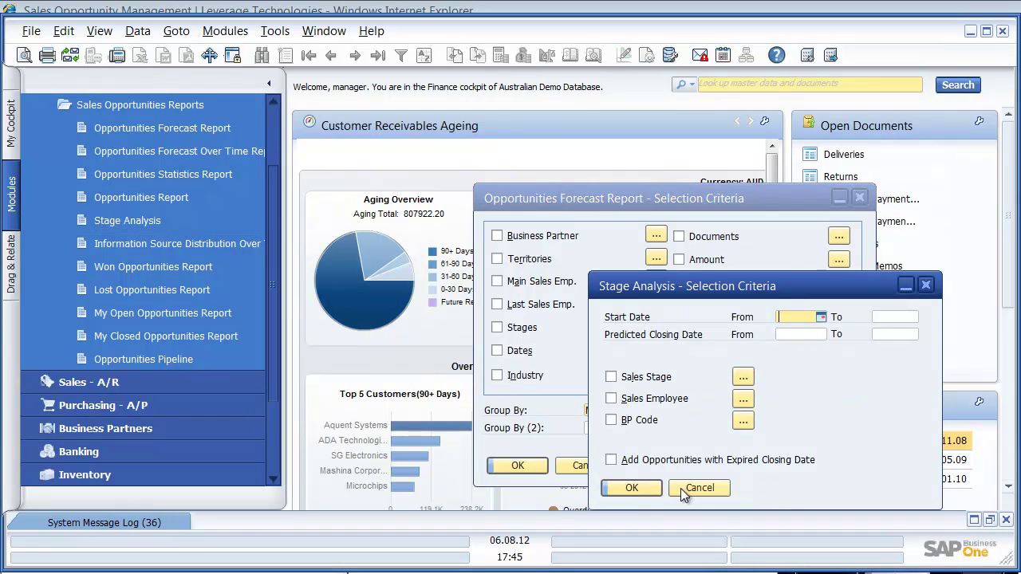
click(646, 489)
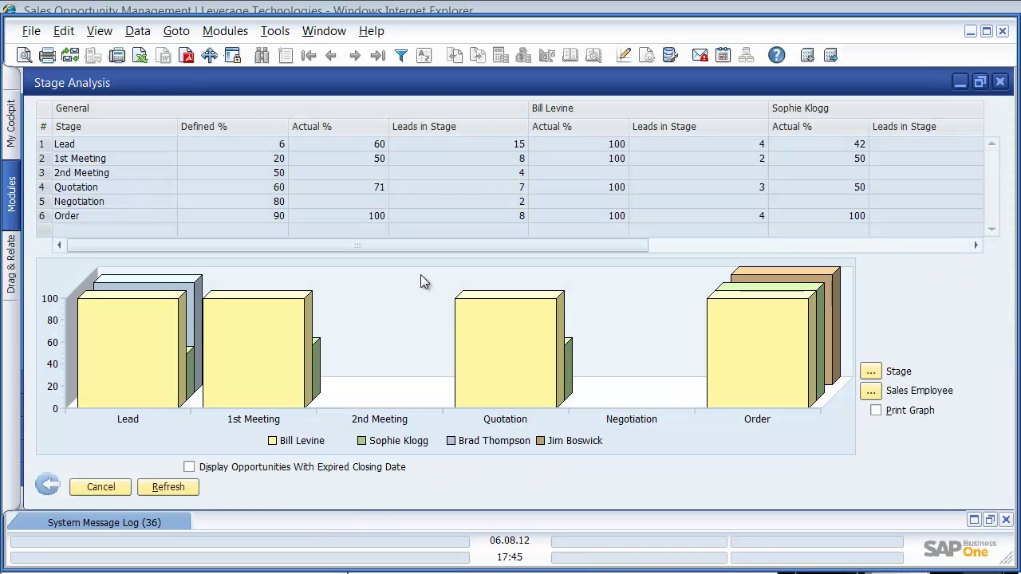
click(1000, 82)
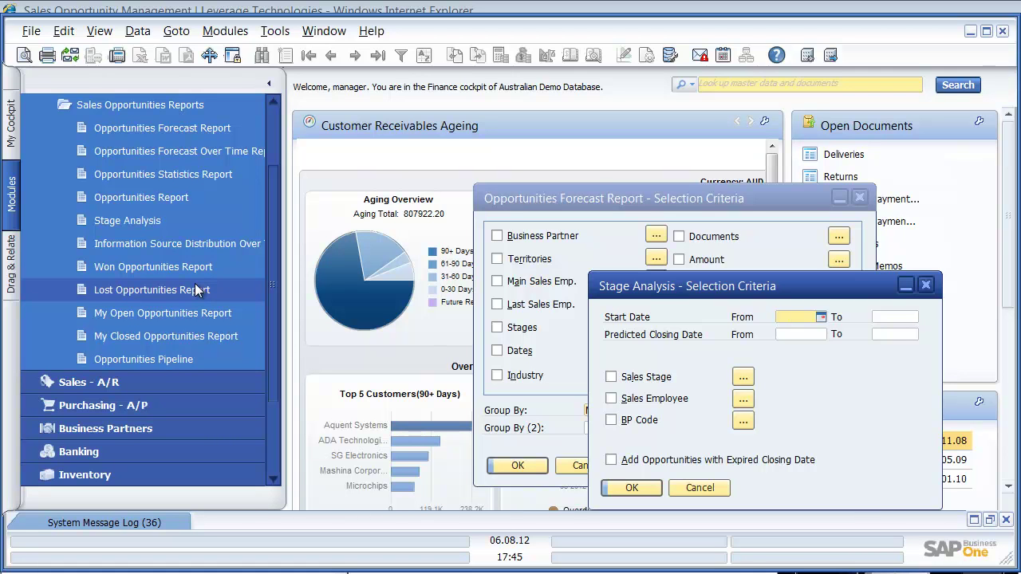
- Open the Opportunities Pipeline report from the sales opportunities reports
click(167, 359)
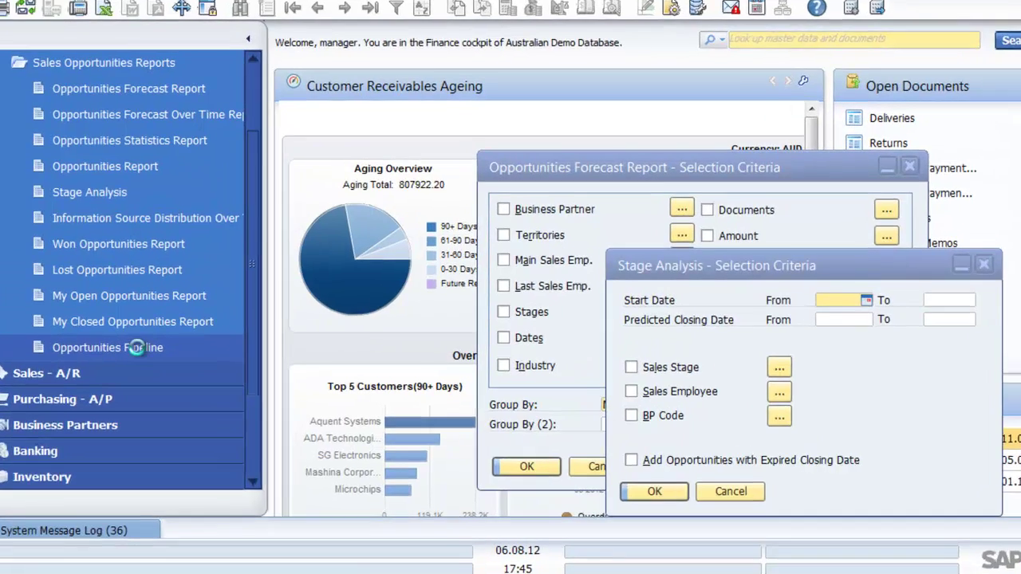